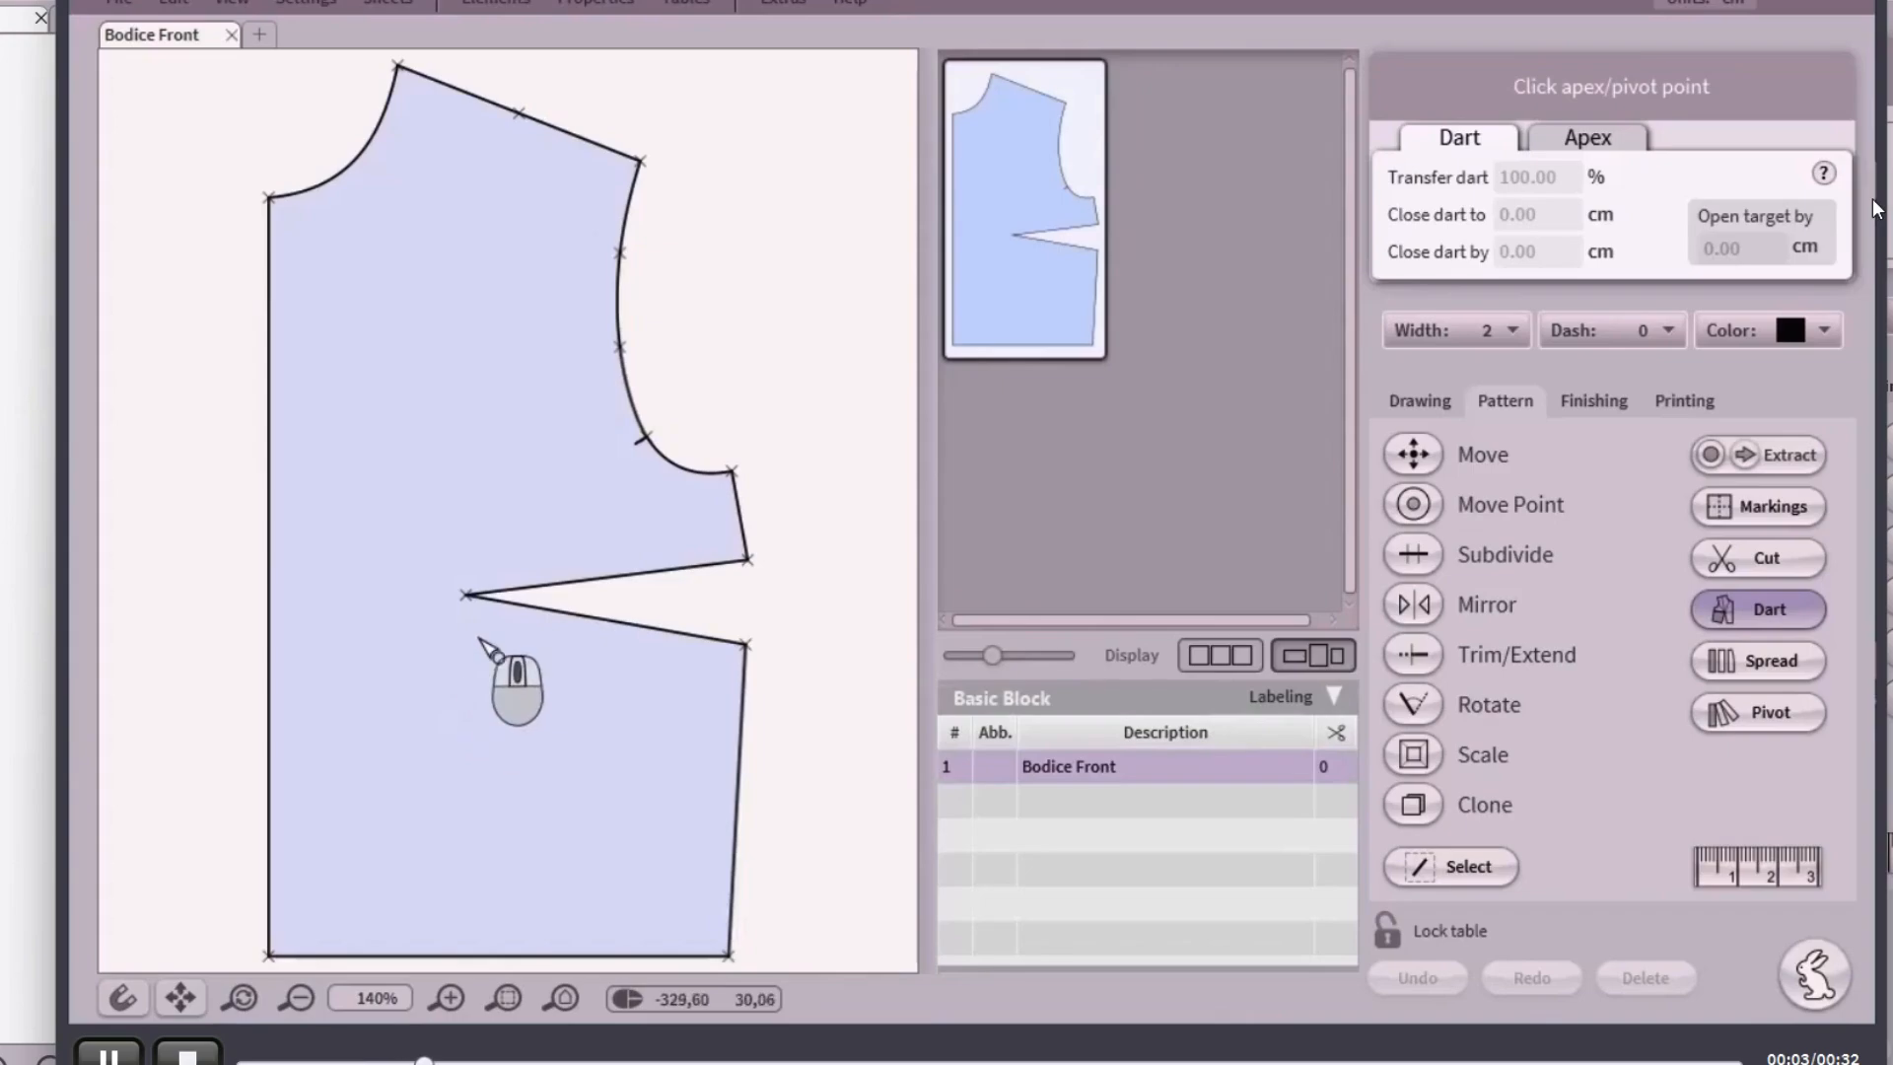
Step: Transfer 100% of the bodice front's side dart from the side seam to the armhole point
{"action": "left_click", "coordinate": [465, 596]}
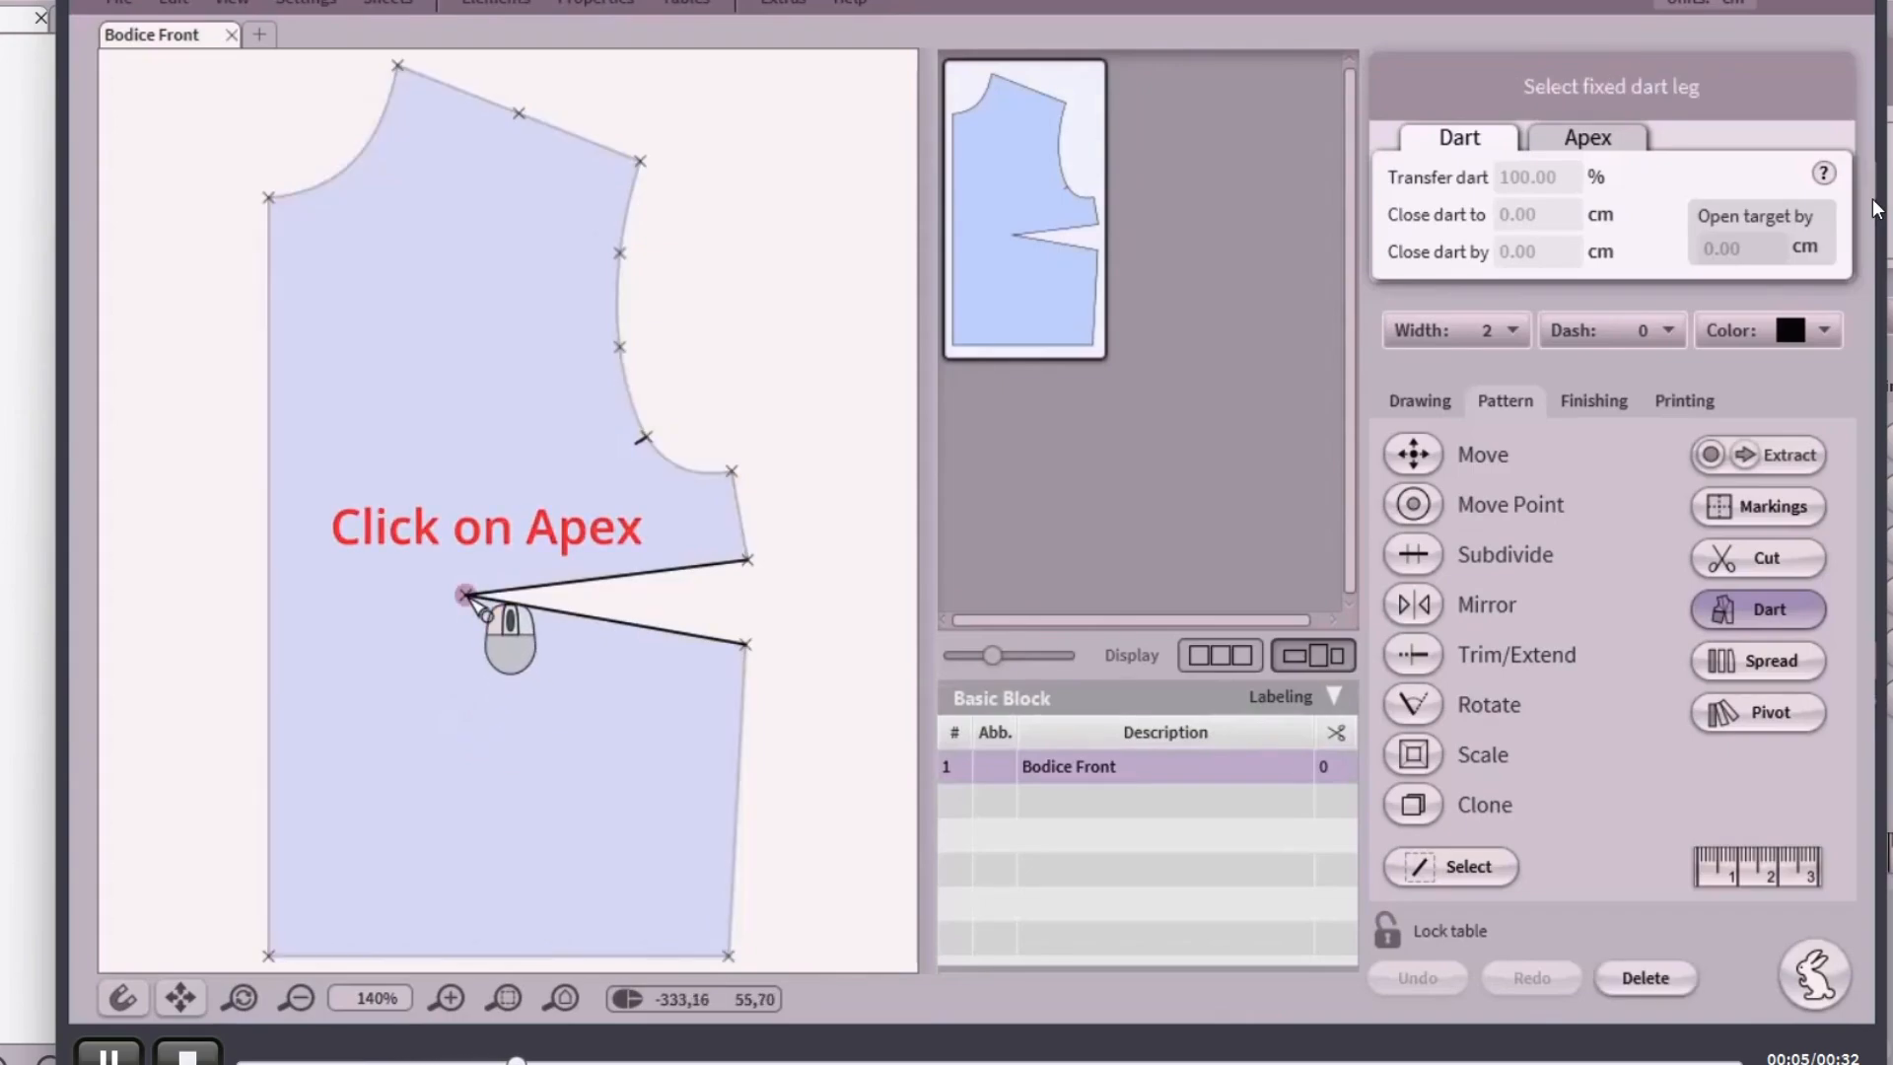
{"action": "left_click", "coordinate": [569, 615]}
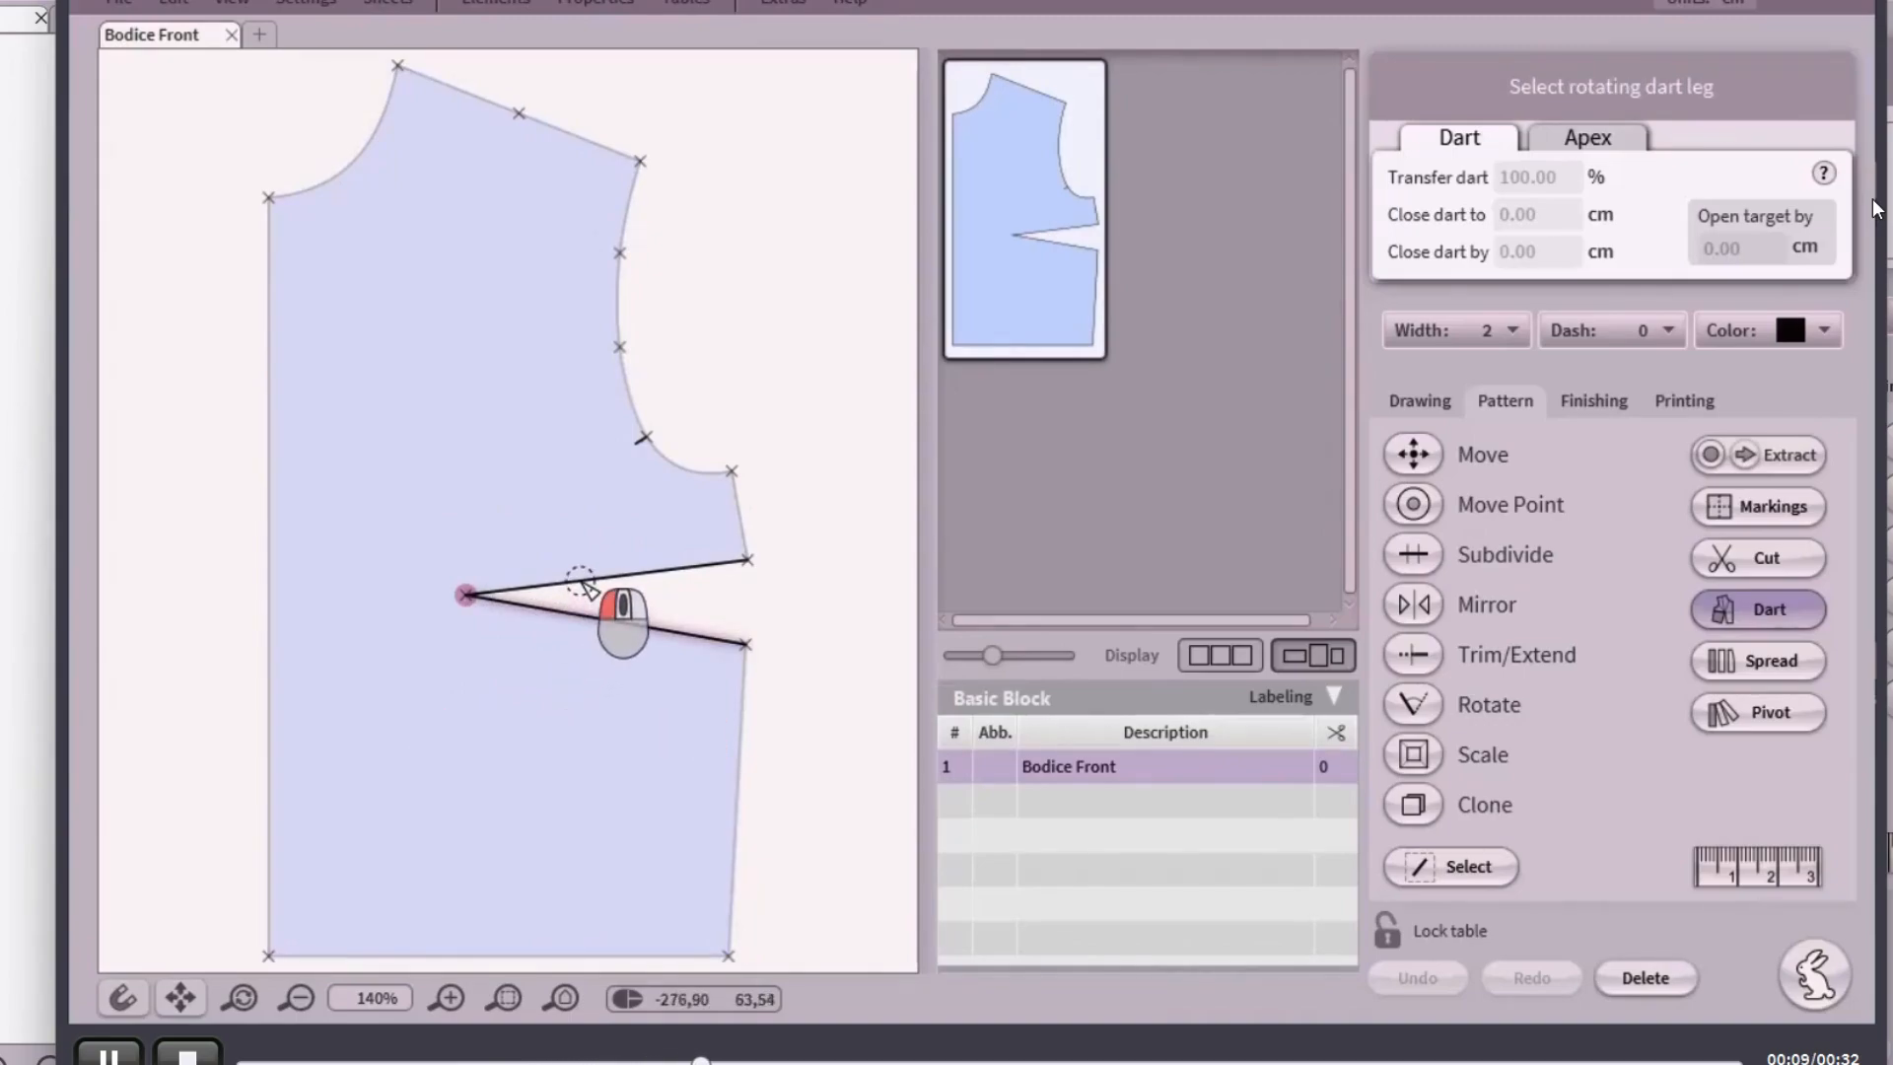
{"action": "left_click", "coordinate": [582, 583]}
{"action": "left_click_drag", "start_coordinate": [583, 581], "coordinate": [619, 347]}
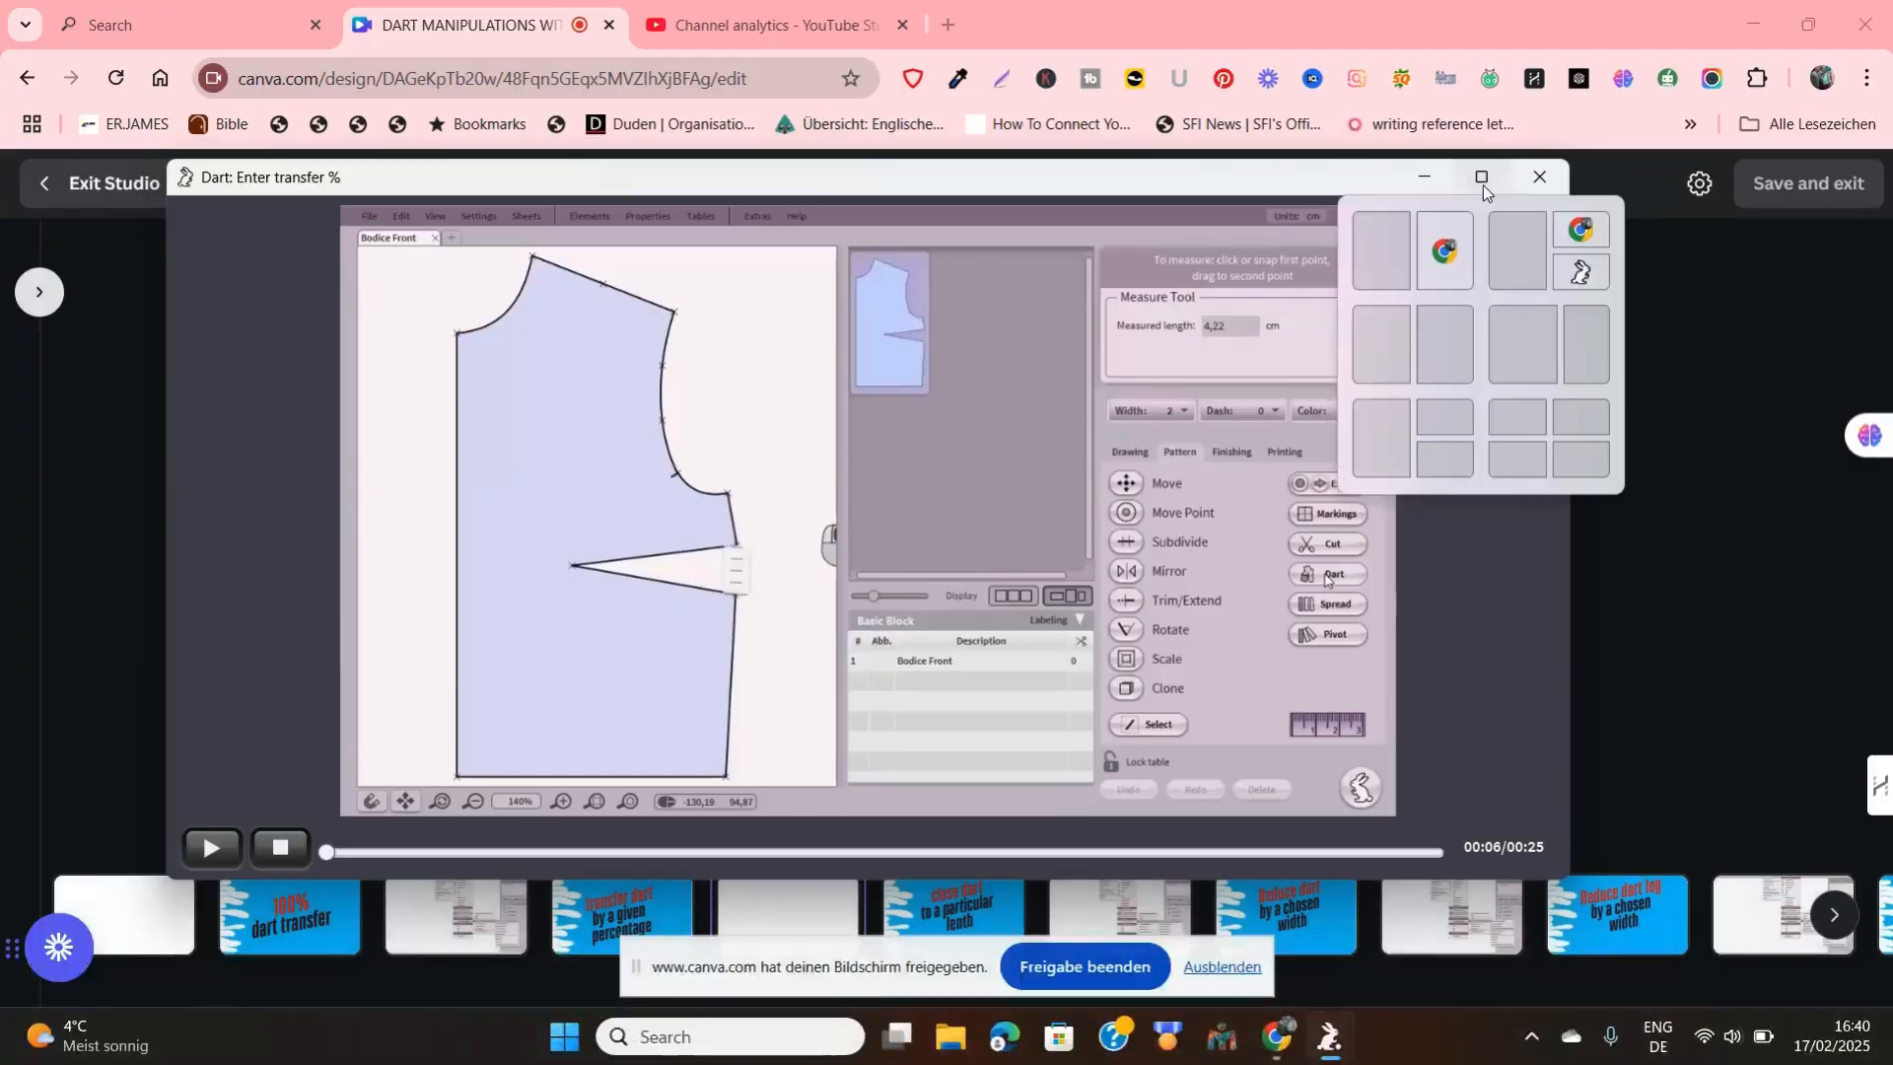
Step: Maximize the "Dart: Enter transfer %" tutorial video and play it
{"action": "left_click", "coordinate": [1483, 187]}
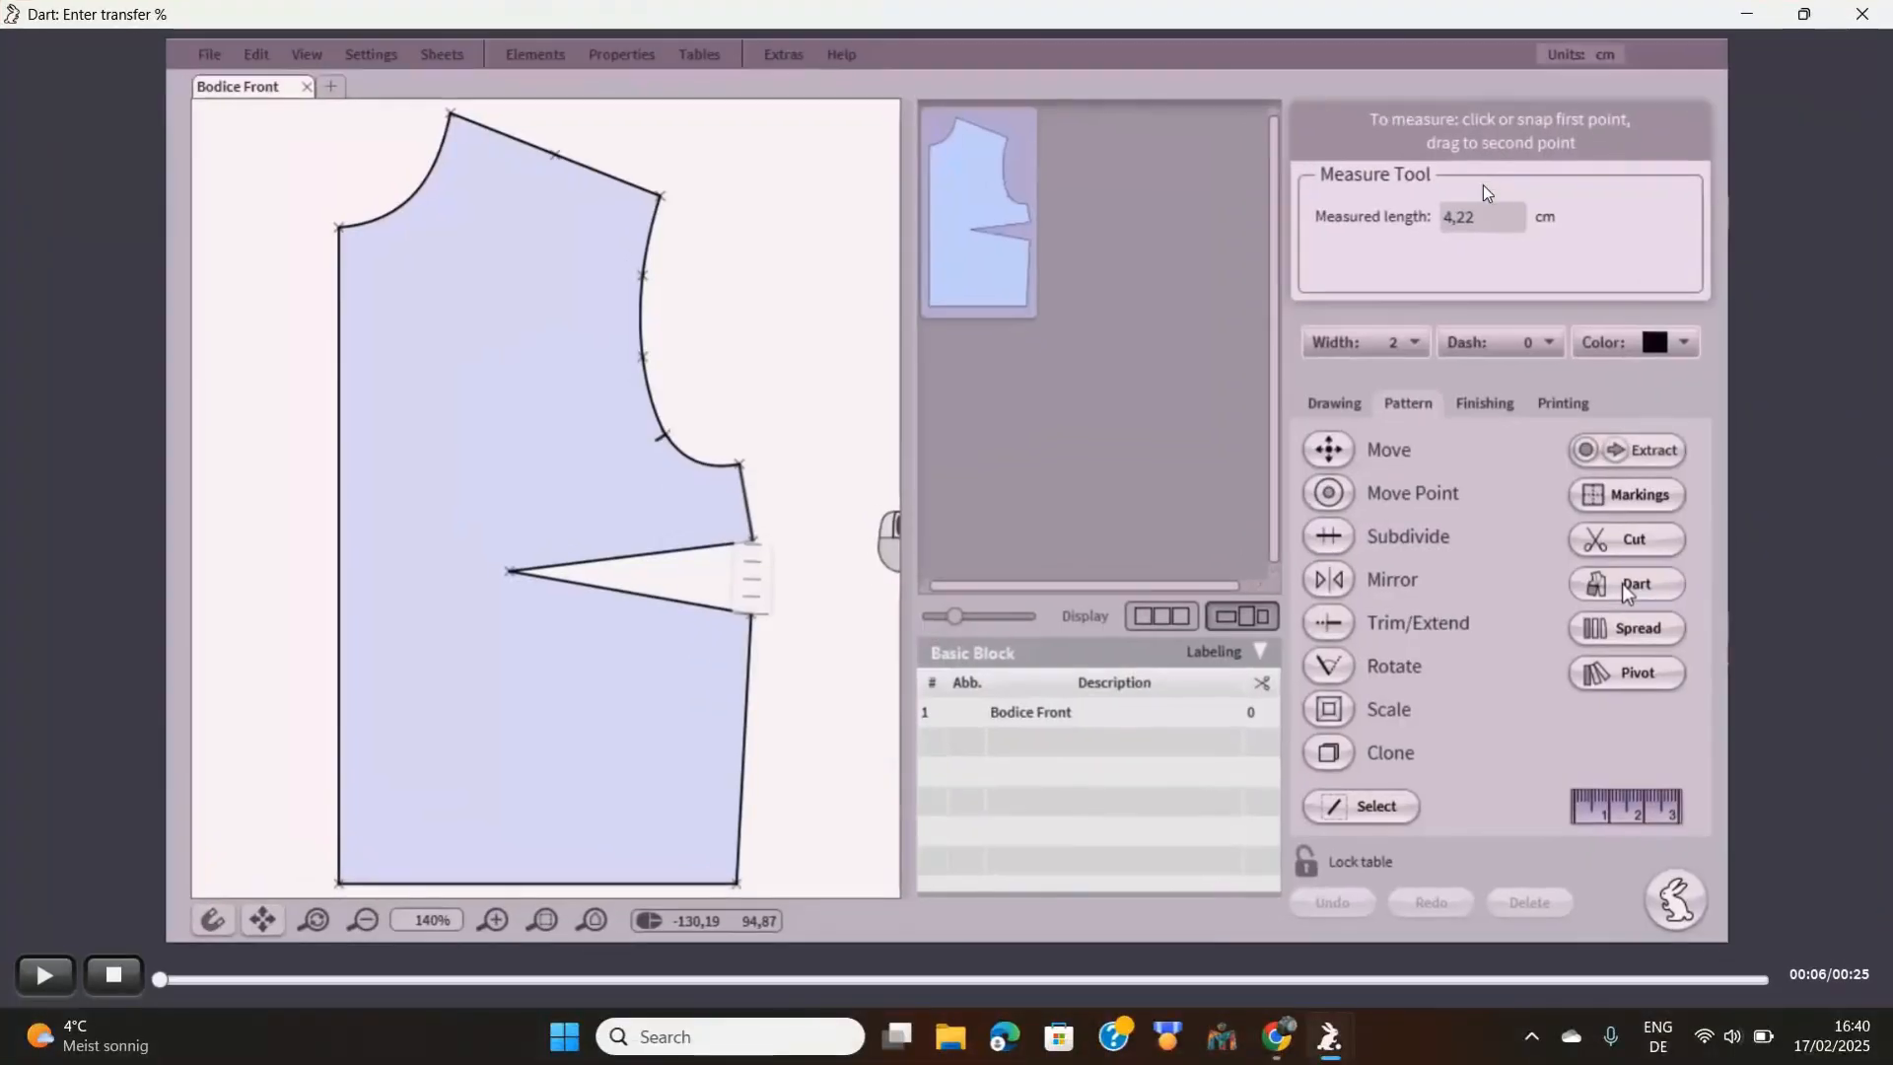
{"action": "left_click", "coordinate": [37, 976]}
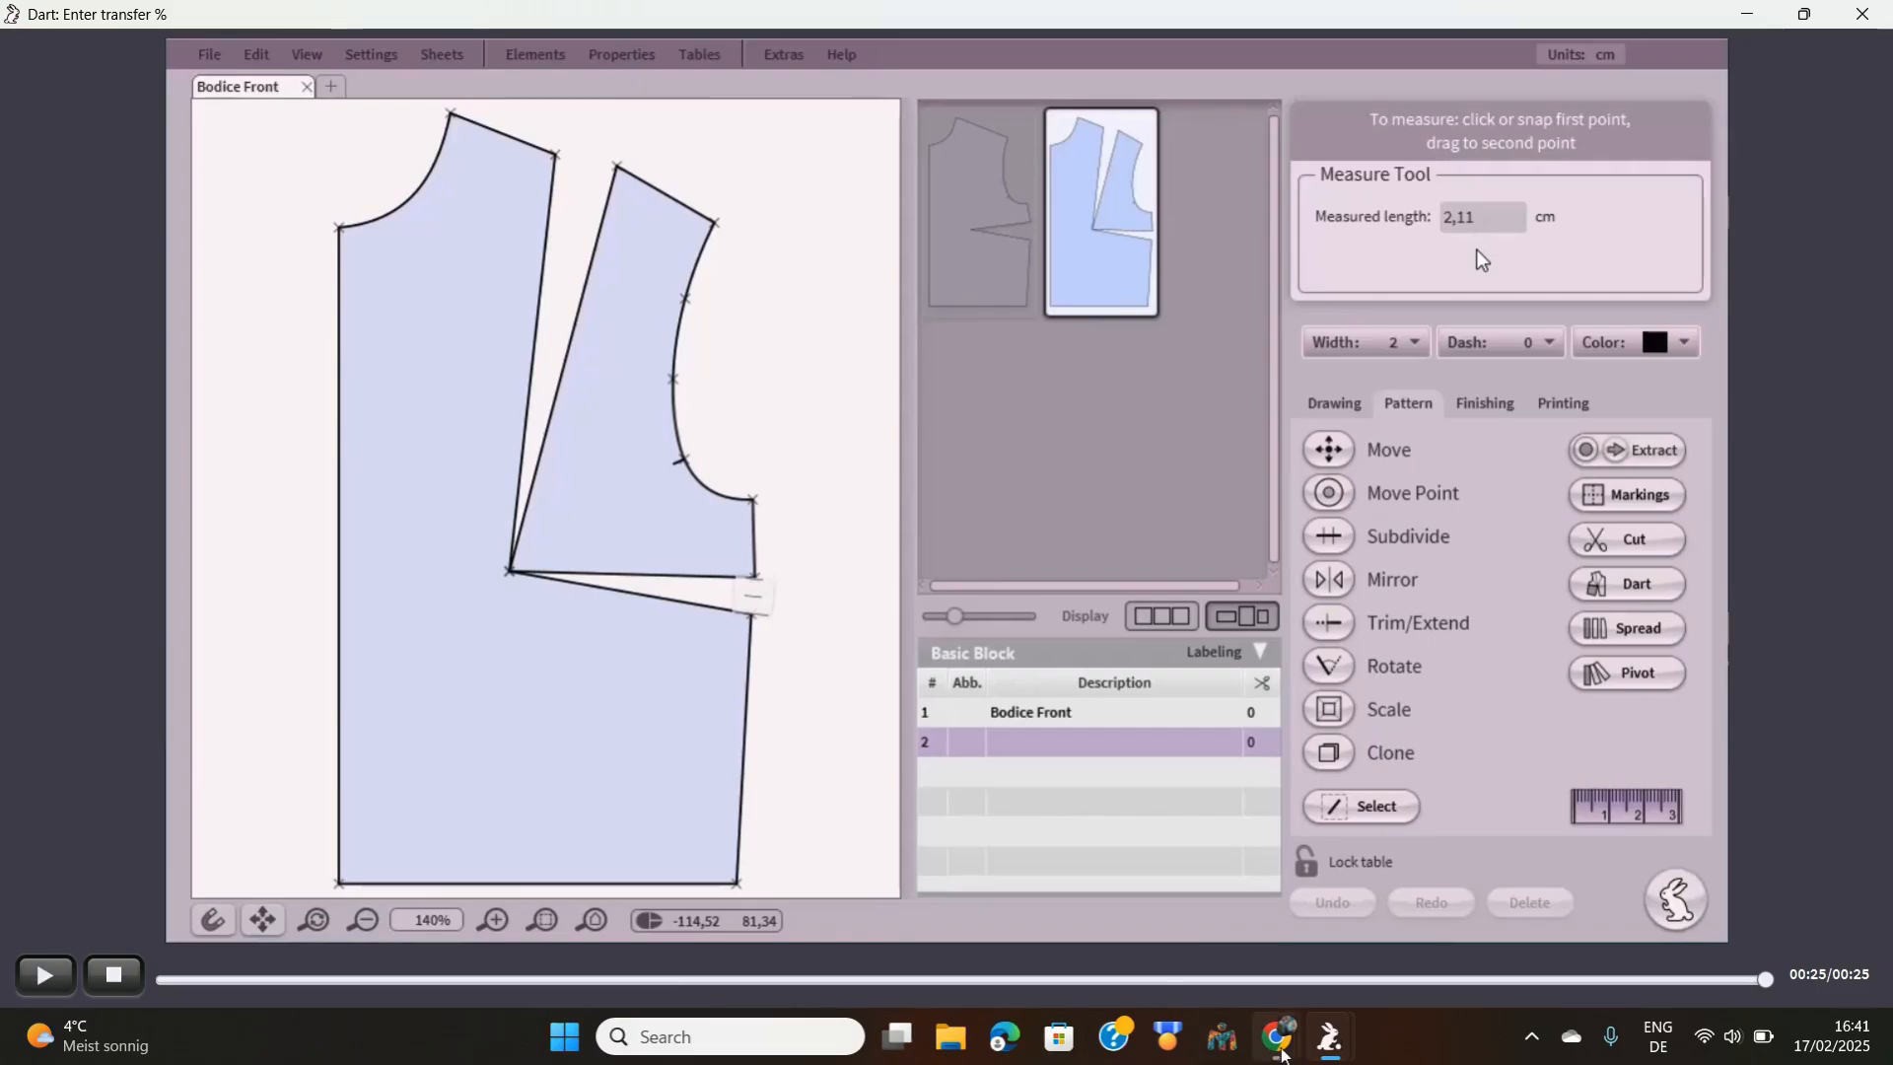
{"action": "mouse_move", "coordinate": [1279, 1054]}
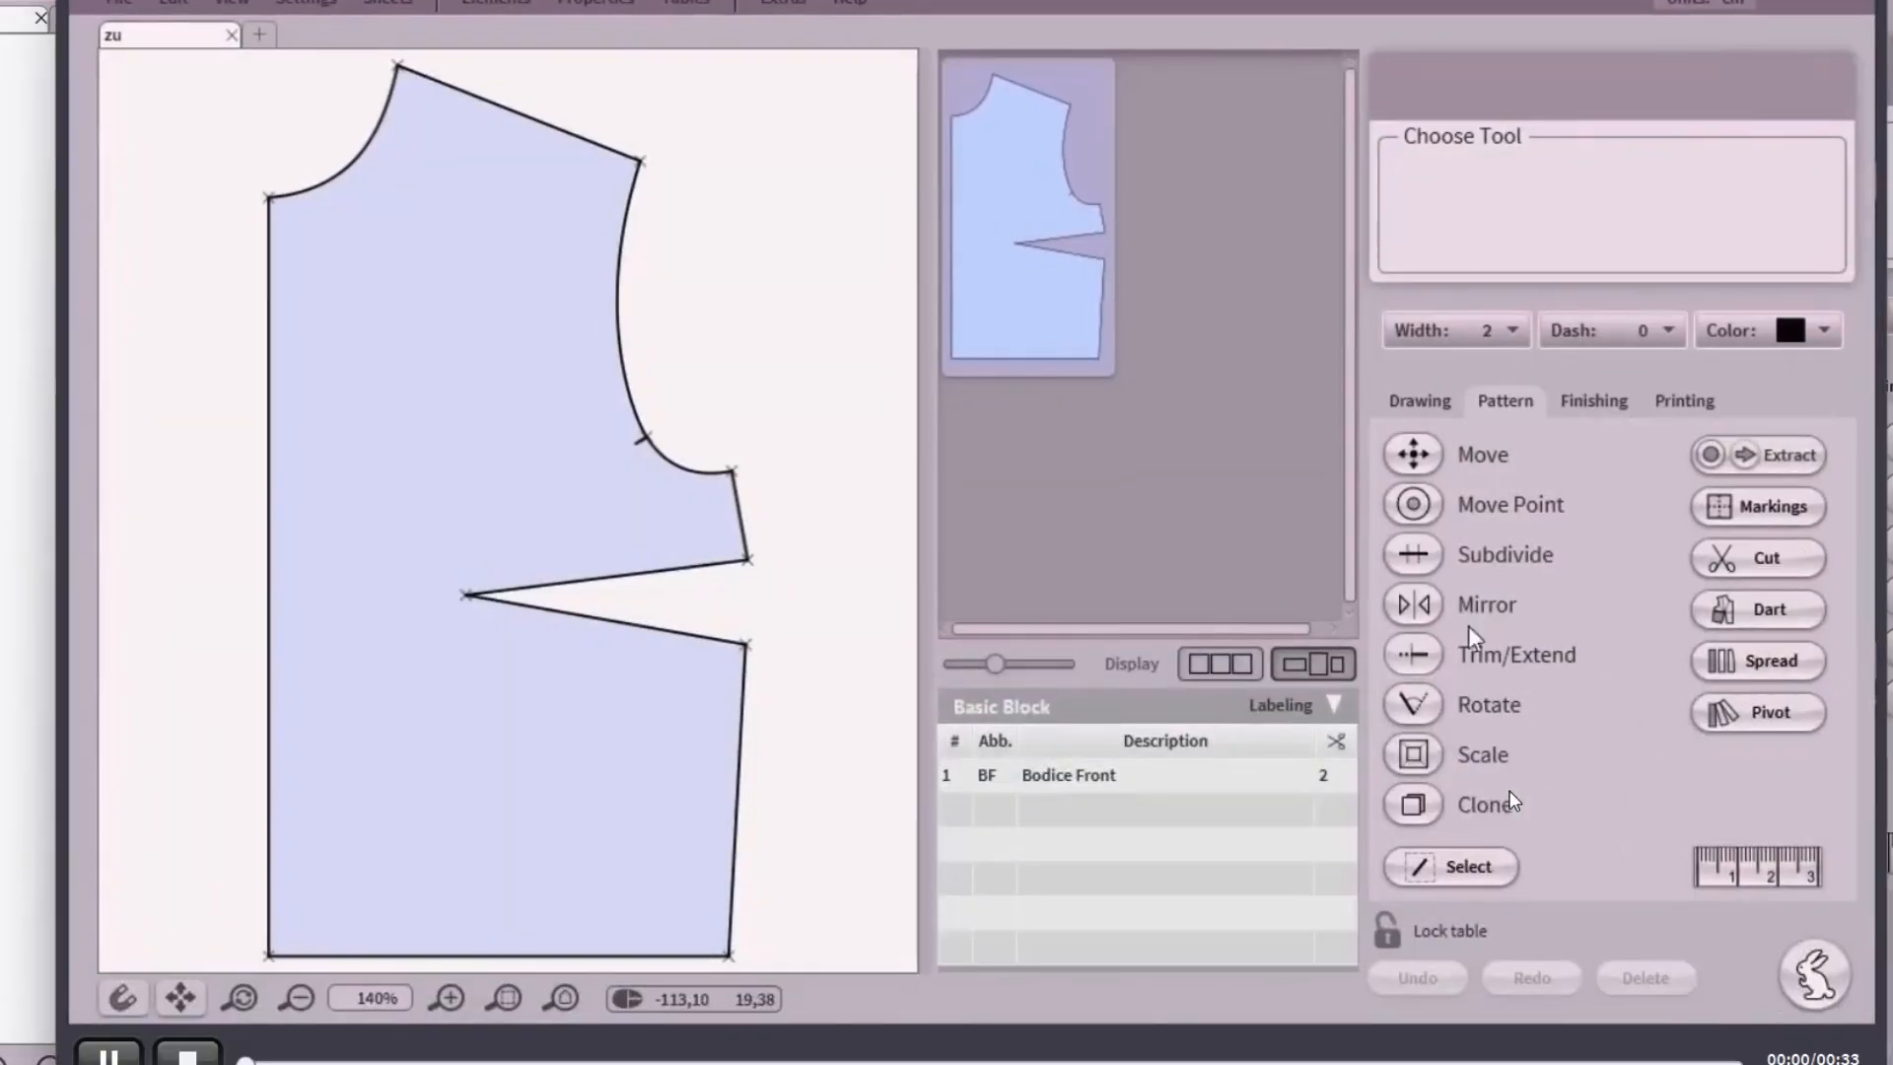
Step: Shorten the bodice front's side dart by moving its apex toward the side seam with the Dart tool's Apex option
{"action": "left_click", "coordinate": [1743, 624]}
{"action": "left_click", "coordinate": [1596, 143]}
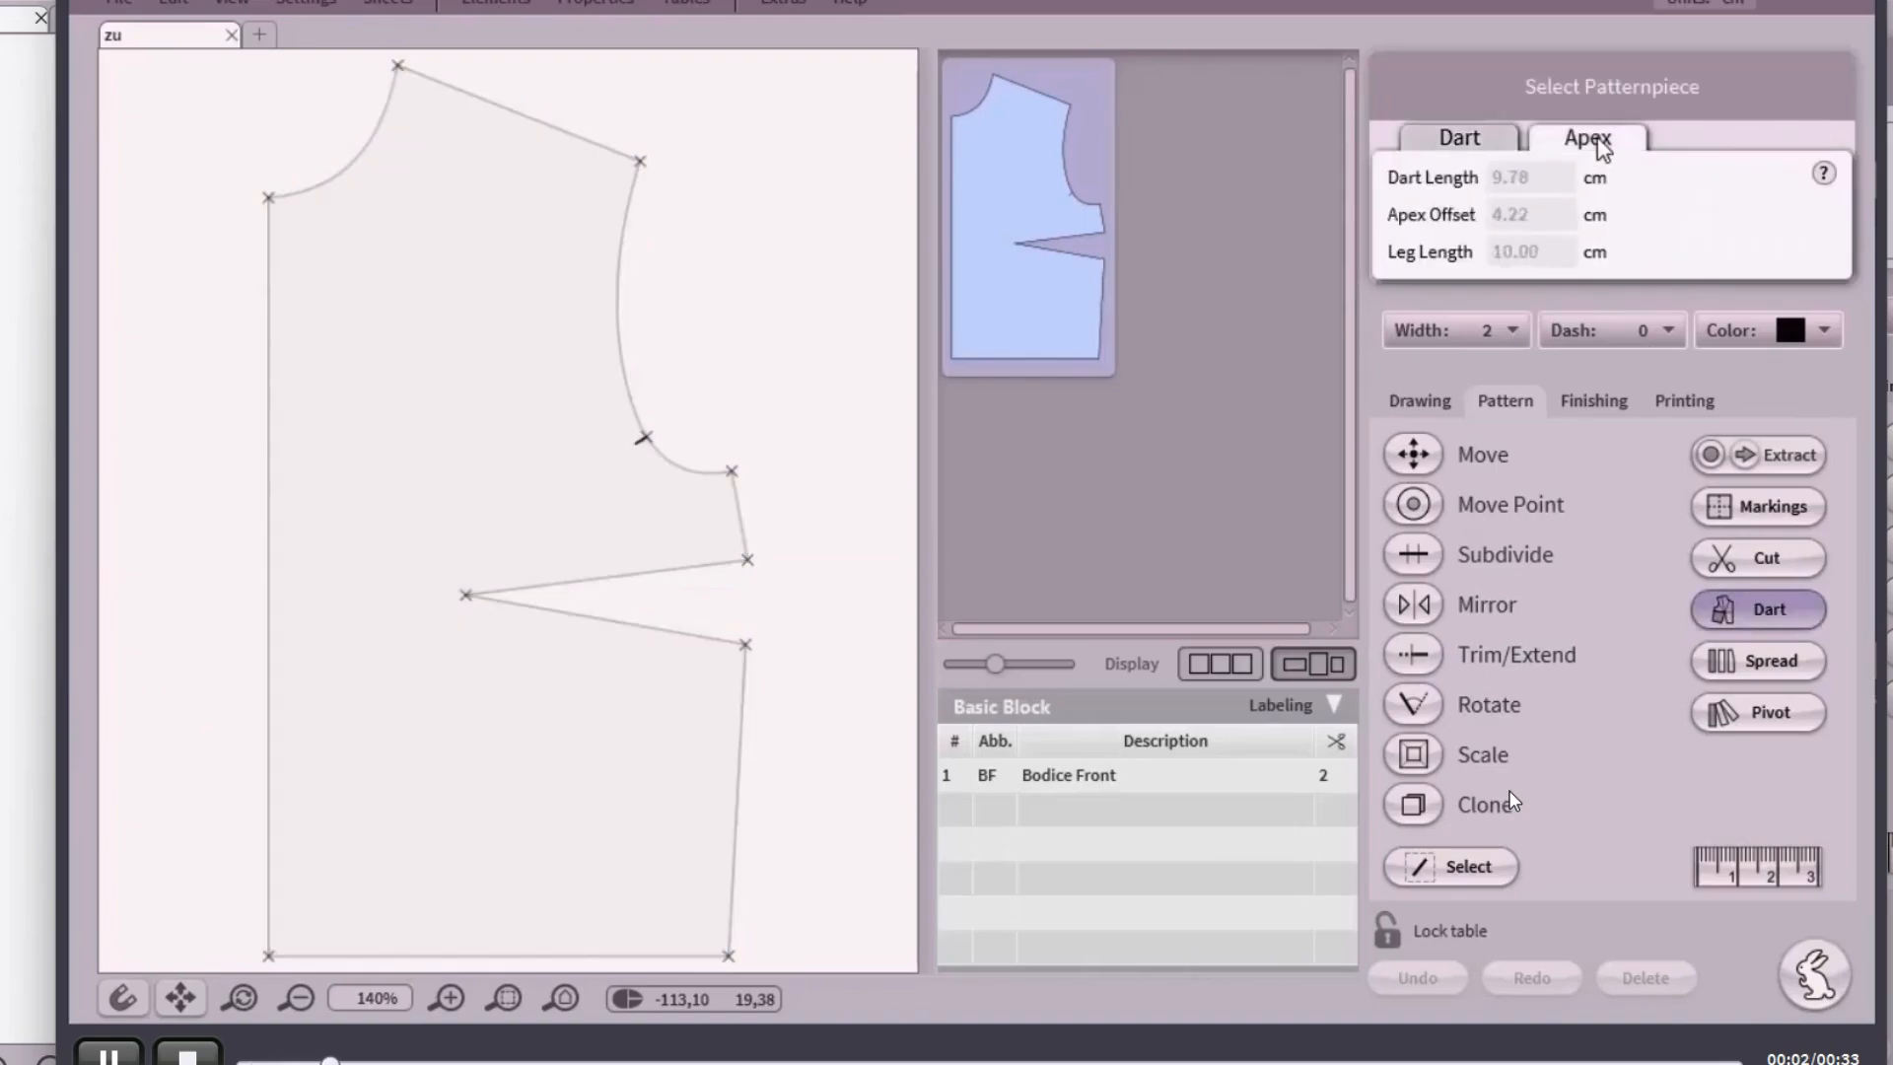
{"action": "left_click", "coordinate": [438, 651]}
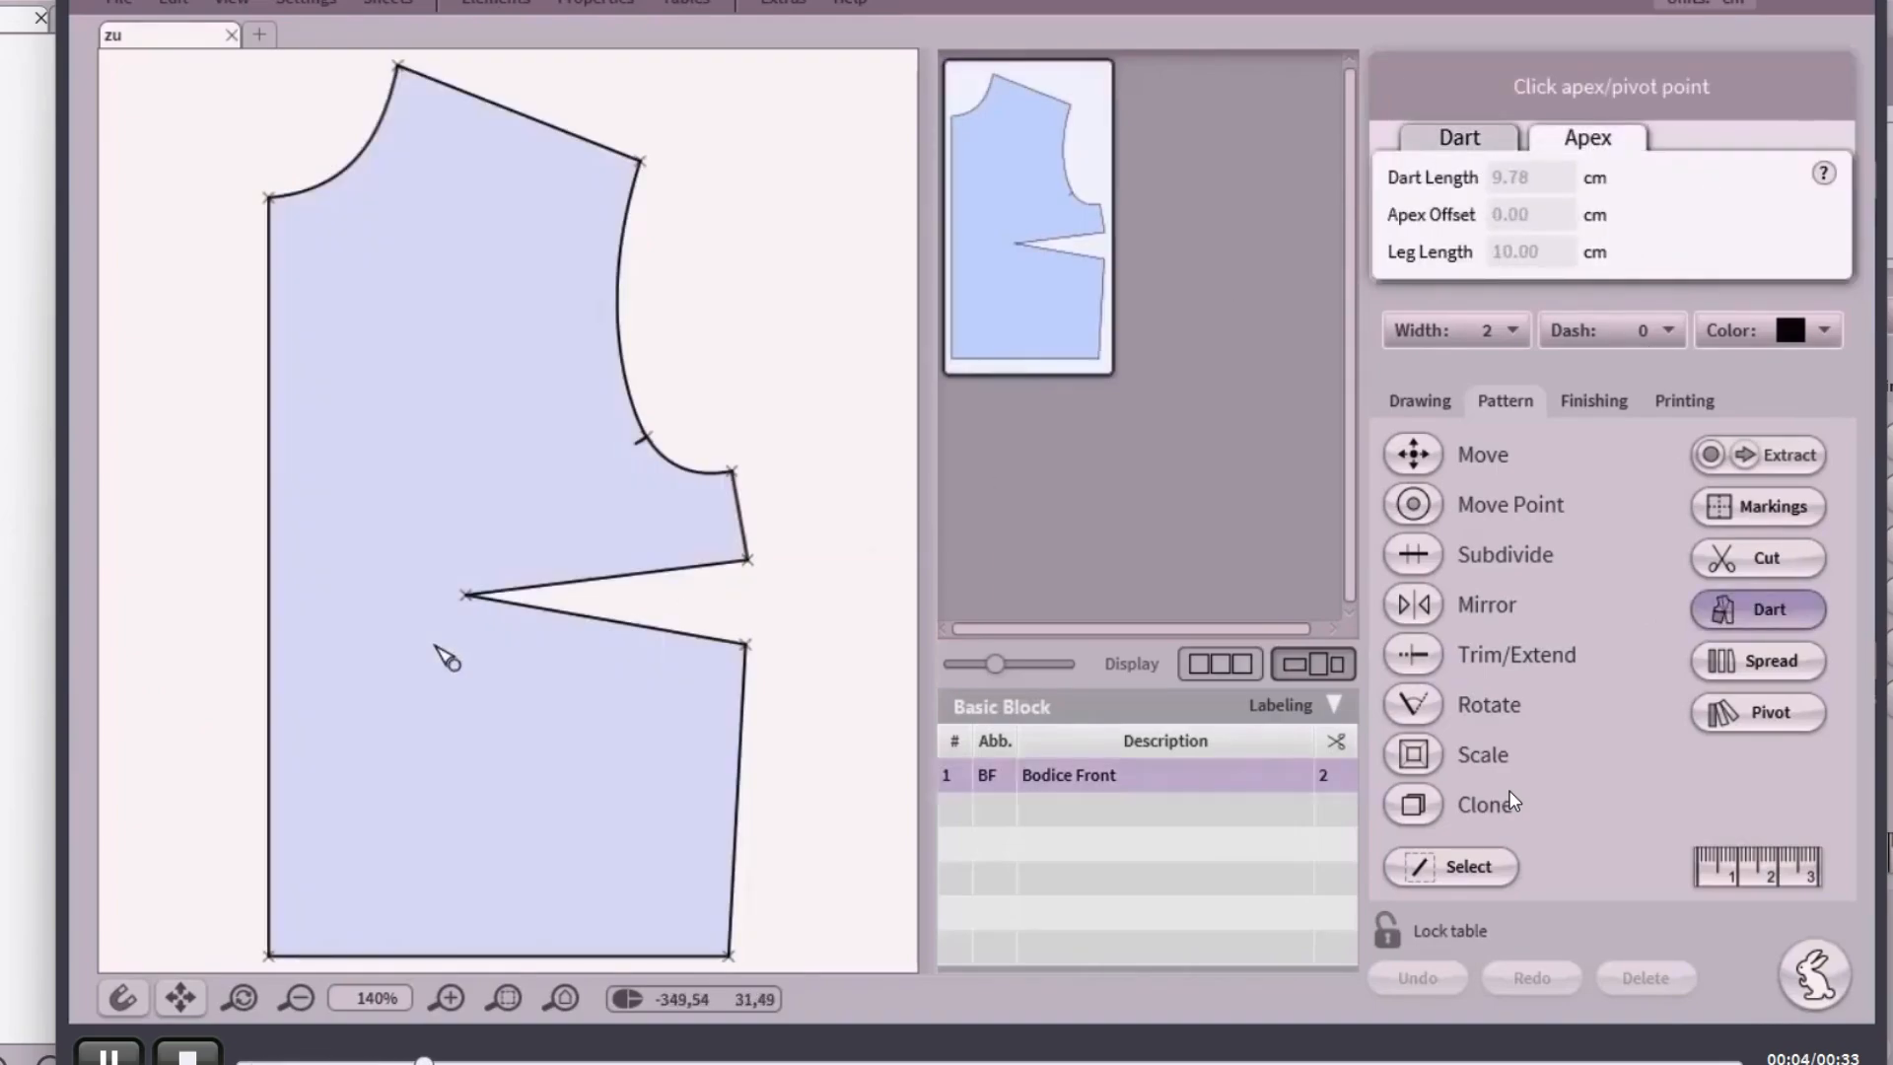
{"action": "left_click", "coordinate": [469, 595]}
{"action": "left_click", "coordinate": [583, 616]}
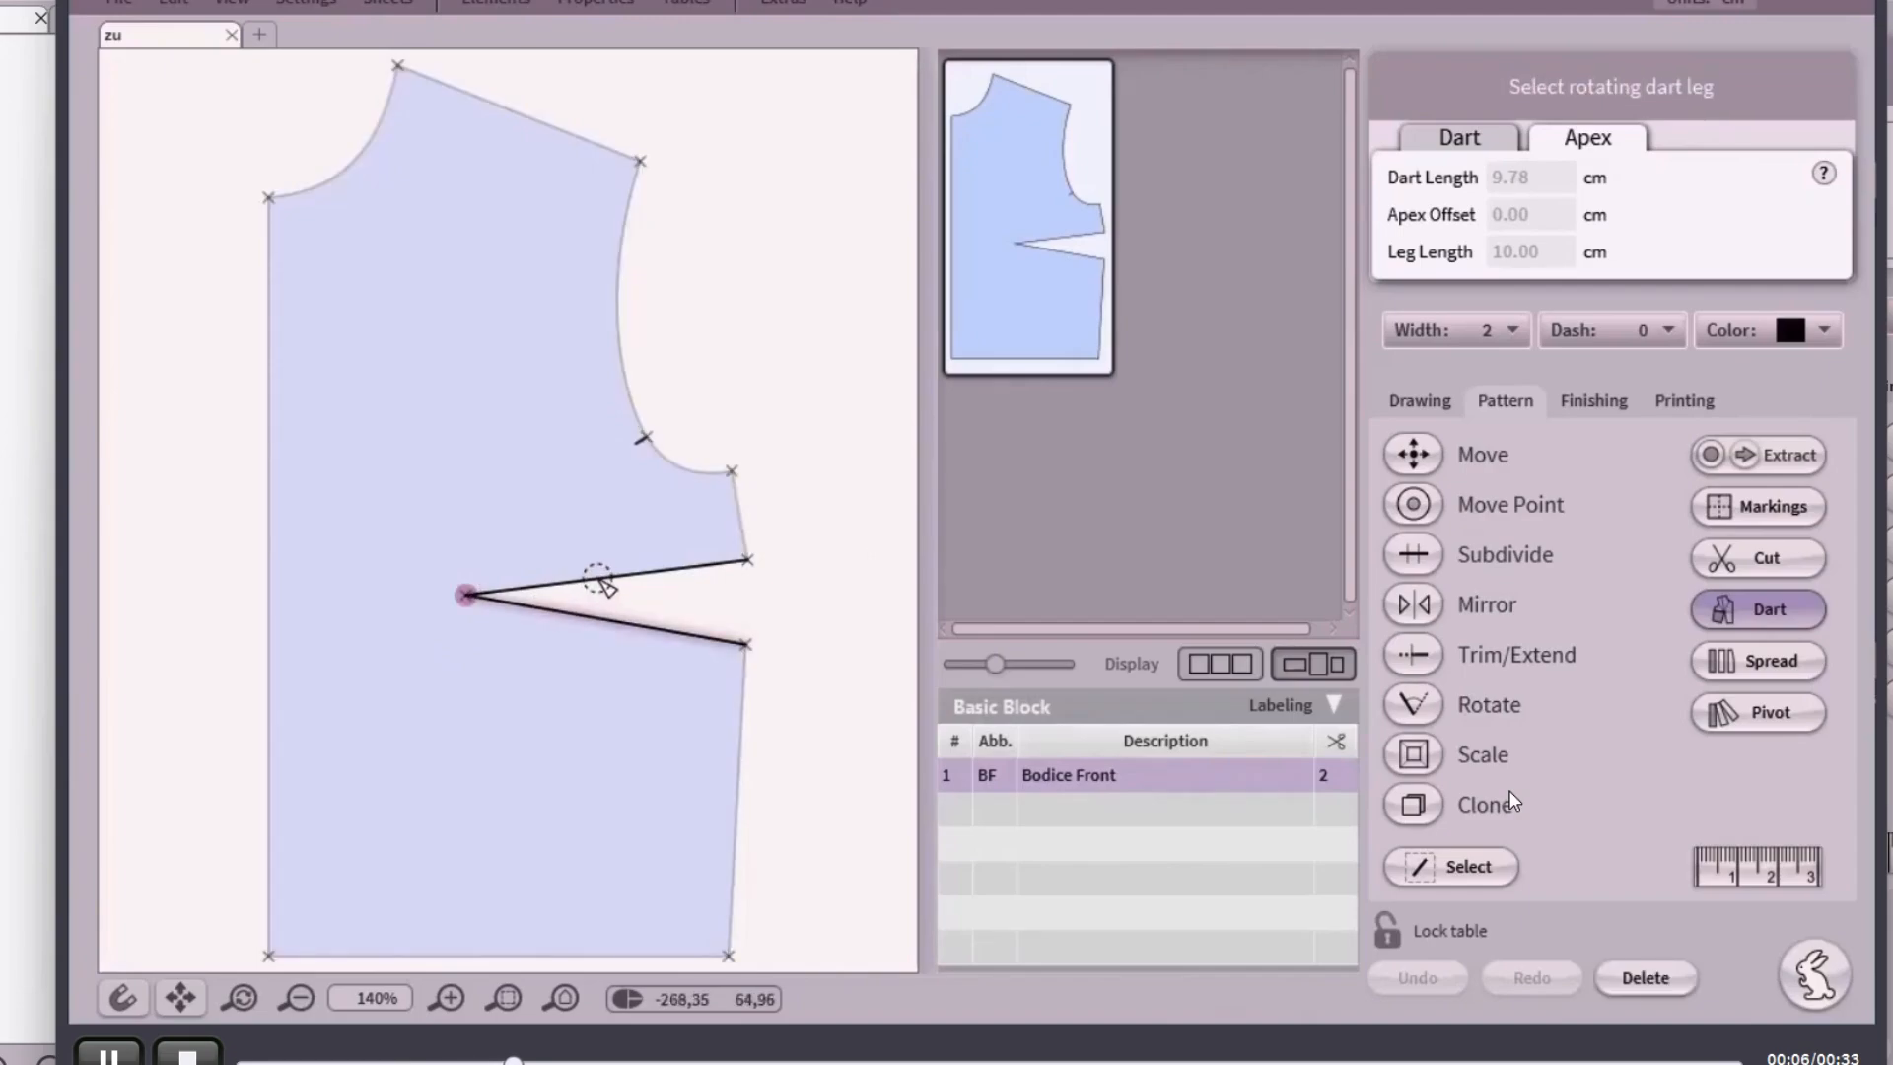
{"action": "left_click", "coordinate": [603, 580]}
{"action": "left_click_drag", "start_coordinate": [492, 601], "coordinate": [643, 600]}
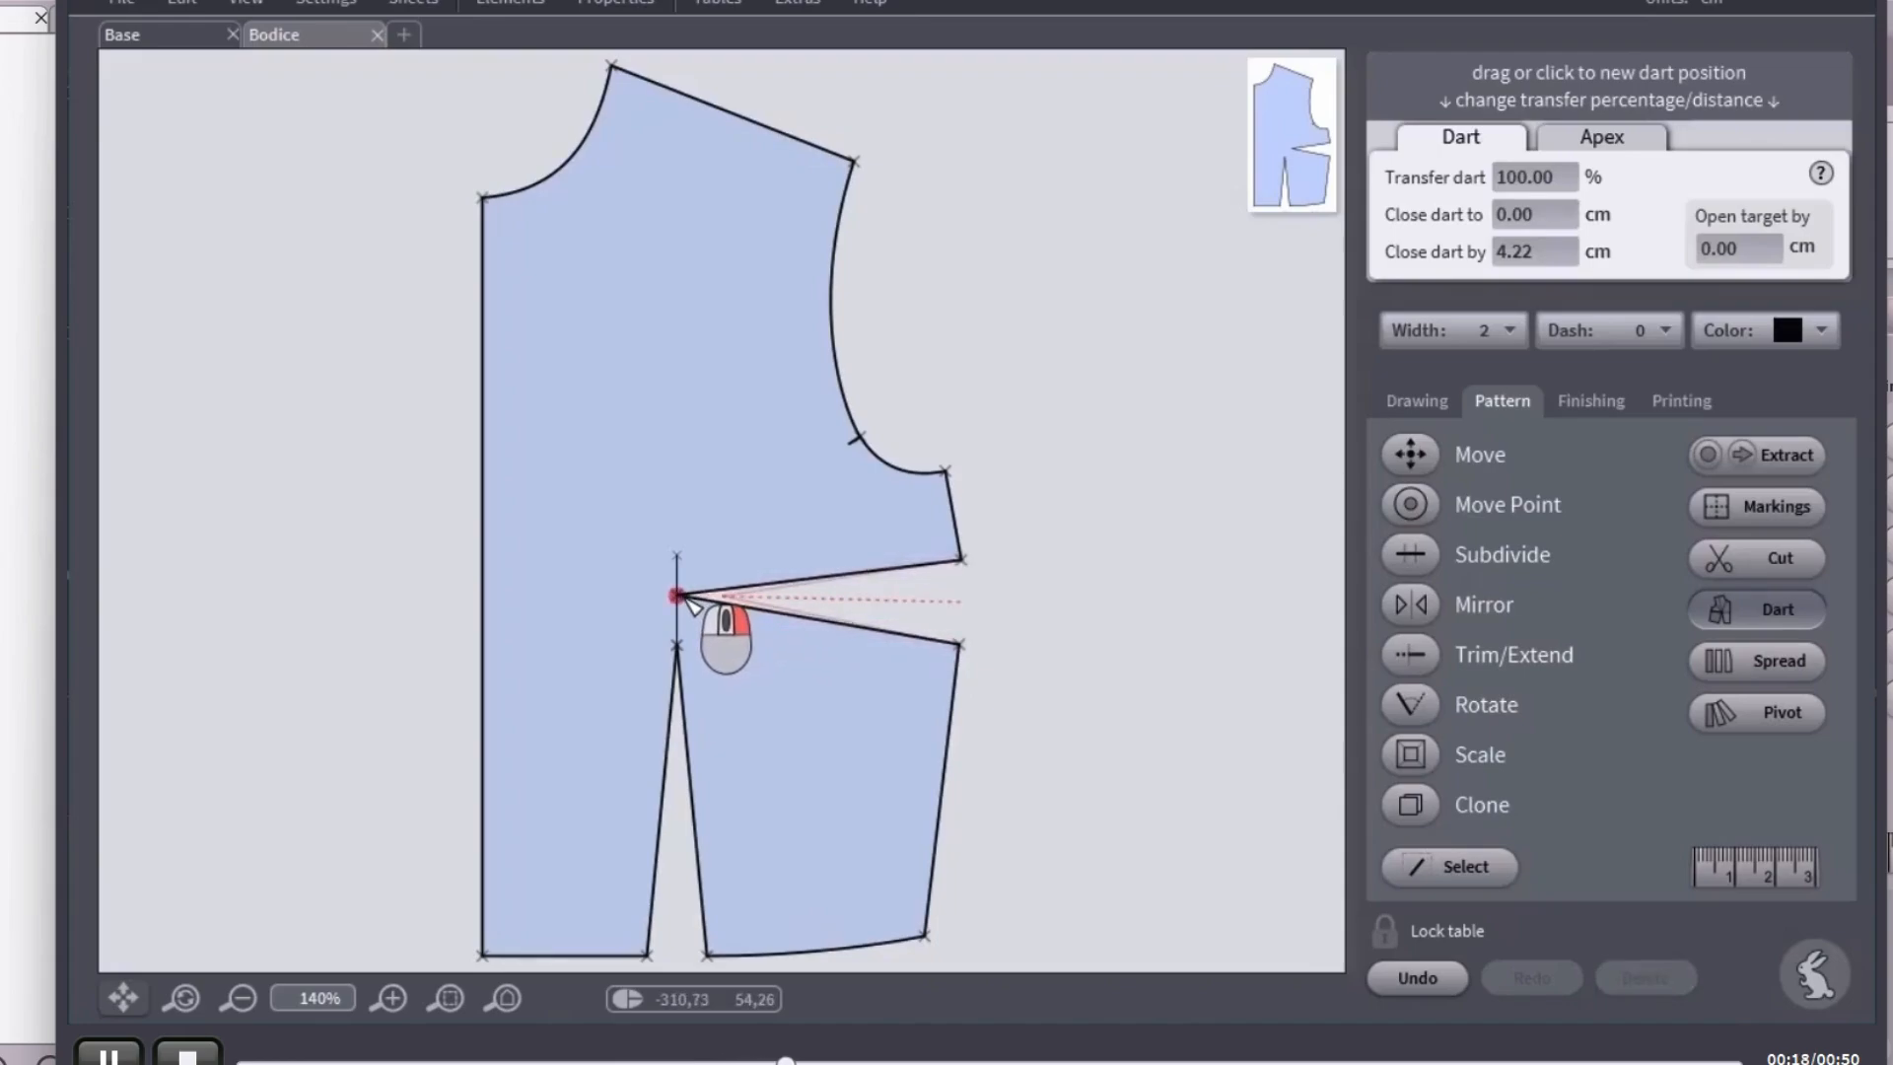
Step: Finish adjusting the side dart's apex and delete the short vertical guide line at the bodice's dart tips
{"action": "left_click", "coordinate": [1025, 663]}
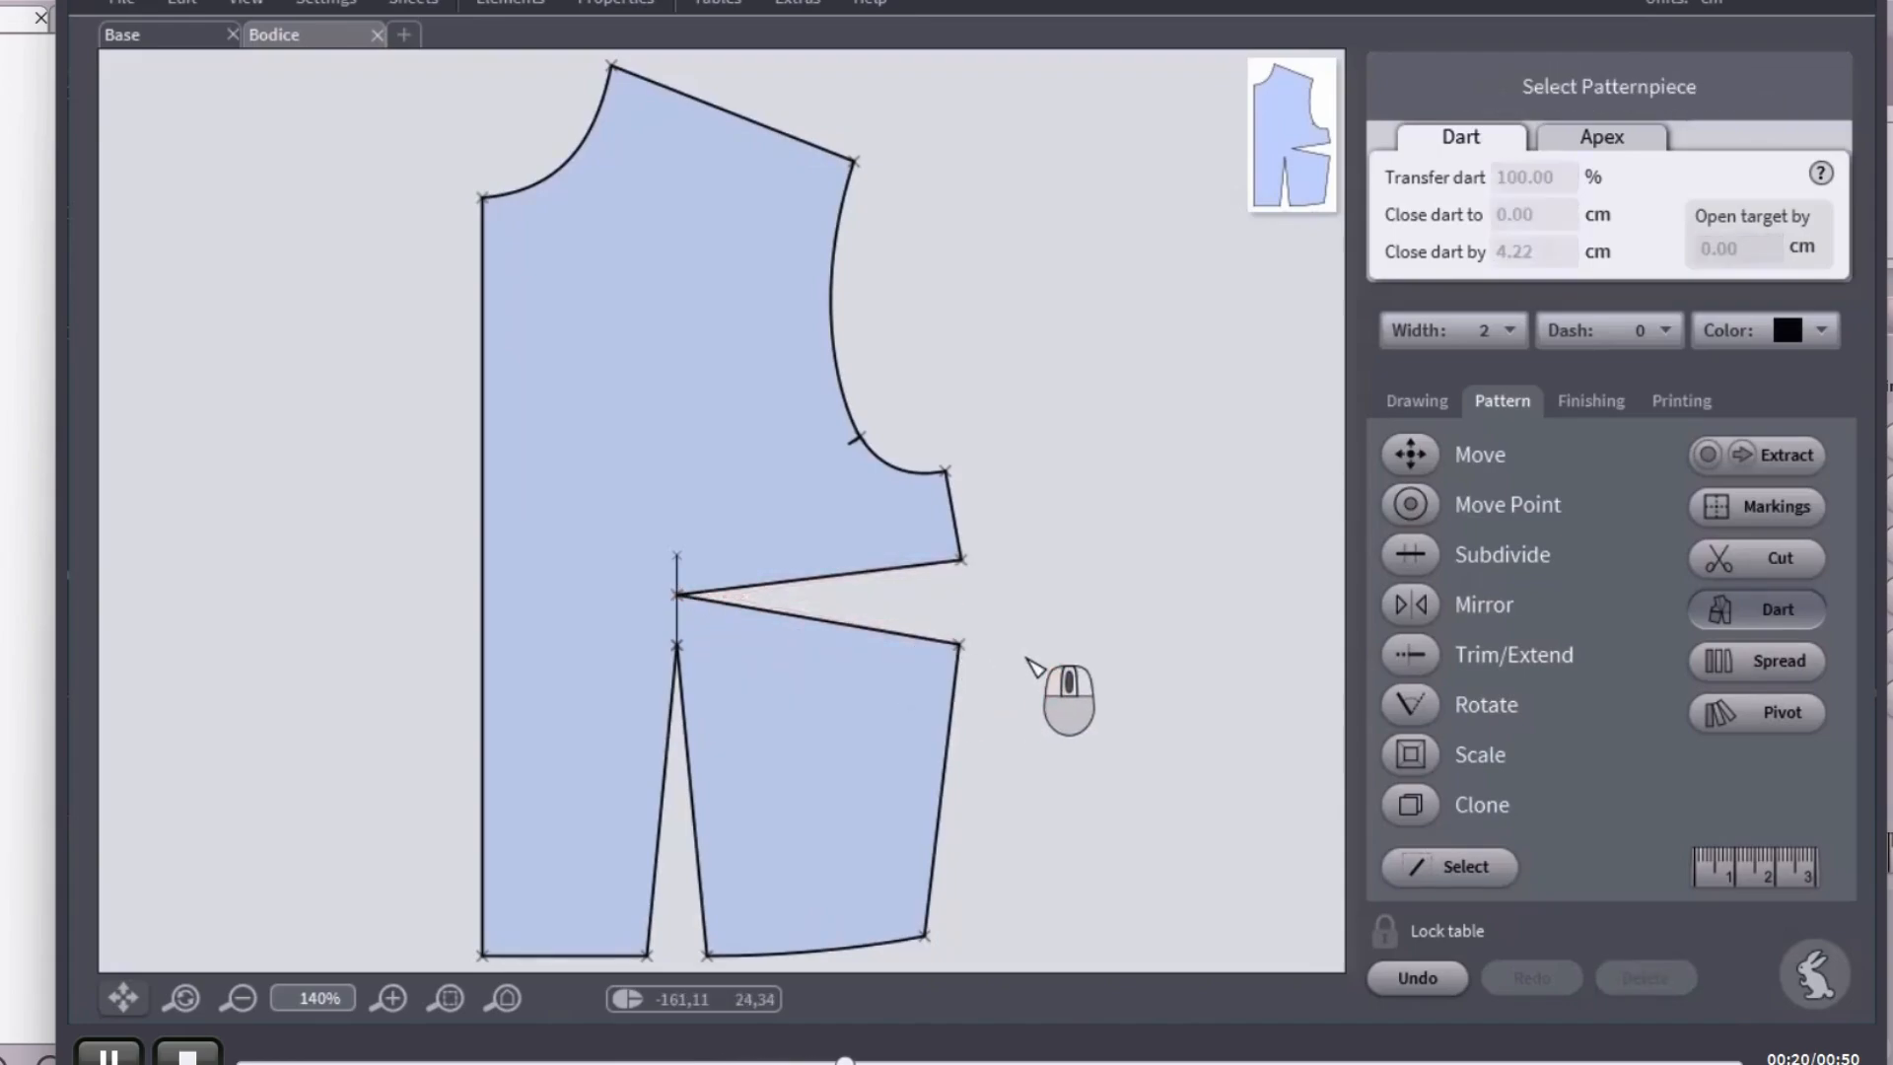
{"action": "left_click", "coordinate": [1455, 866]}
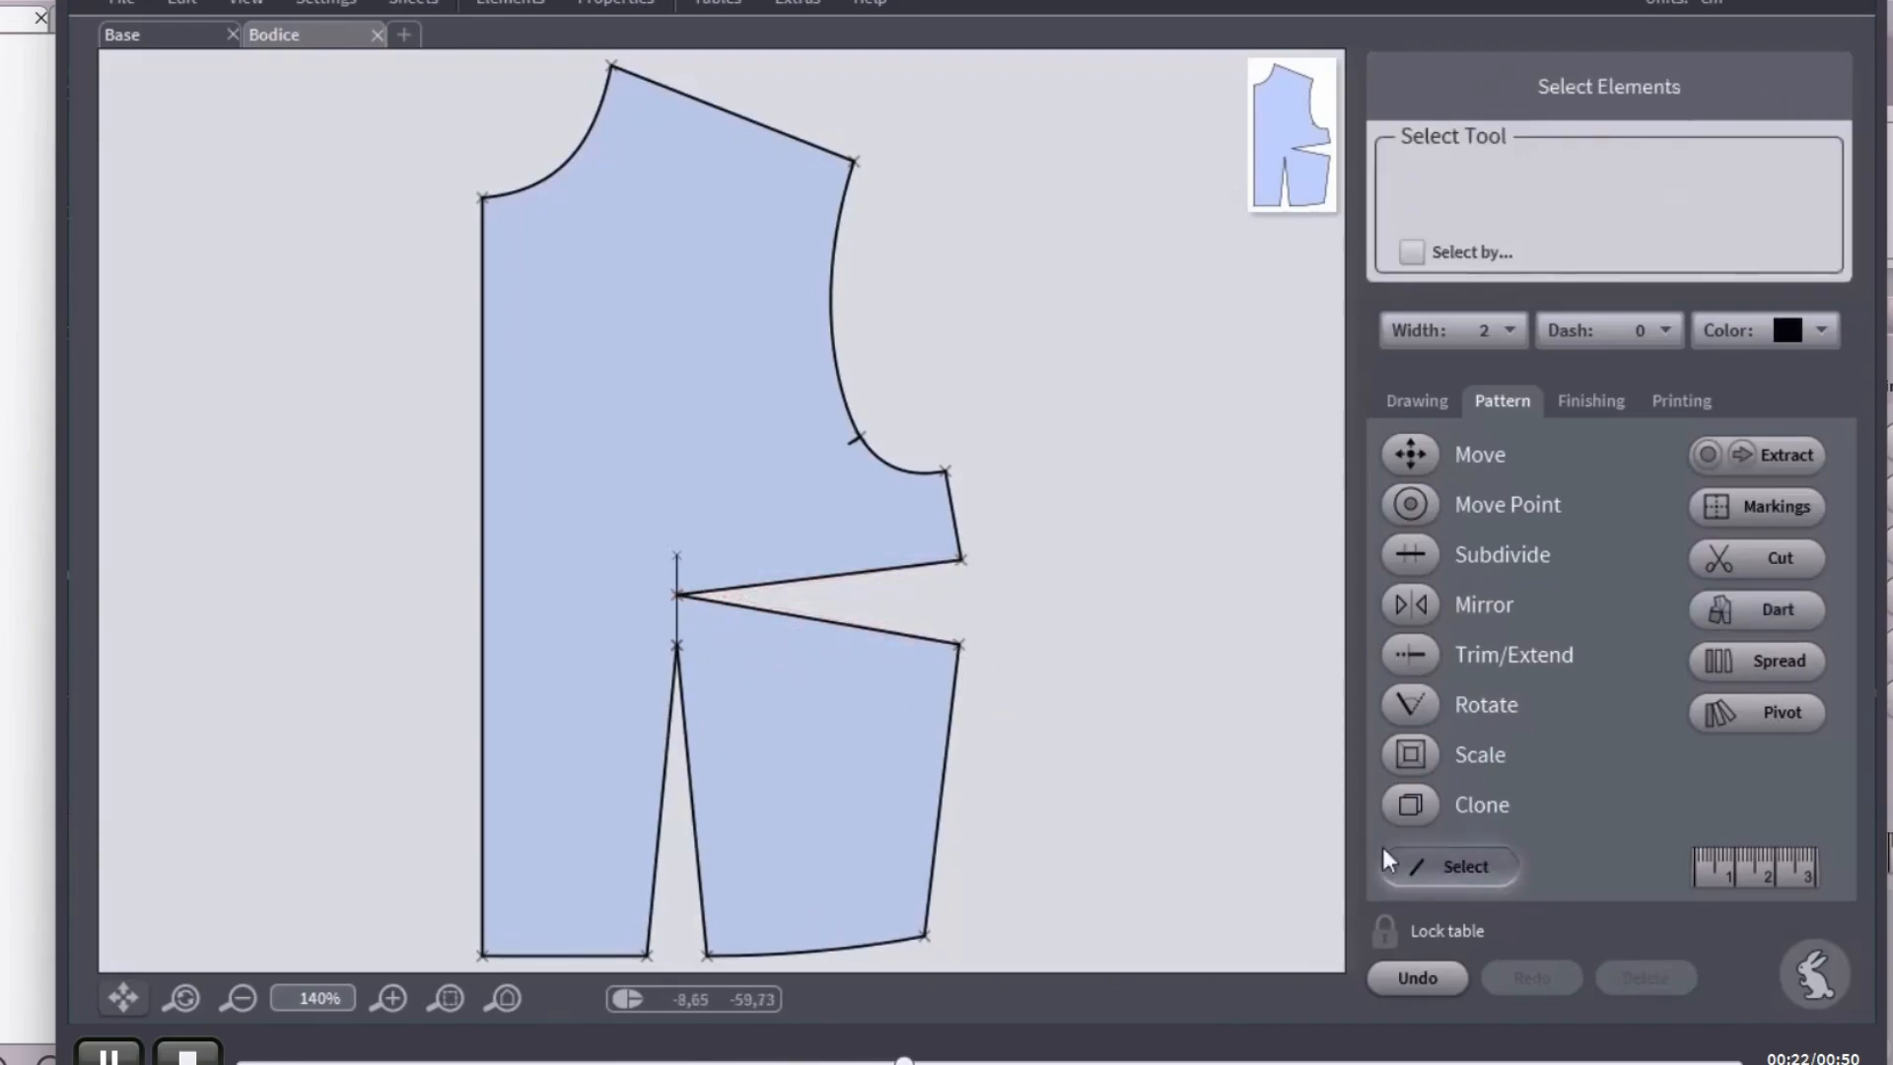
{"action": "left_click", "coordinate": [674, 567]}
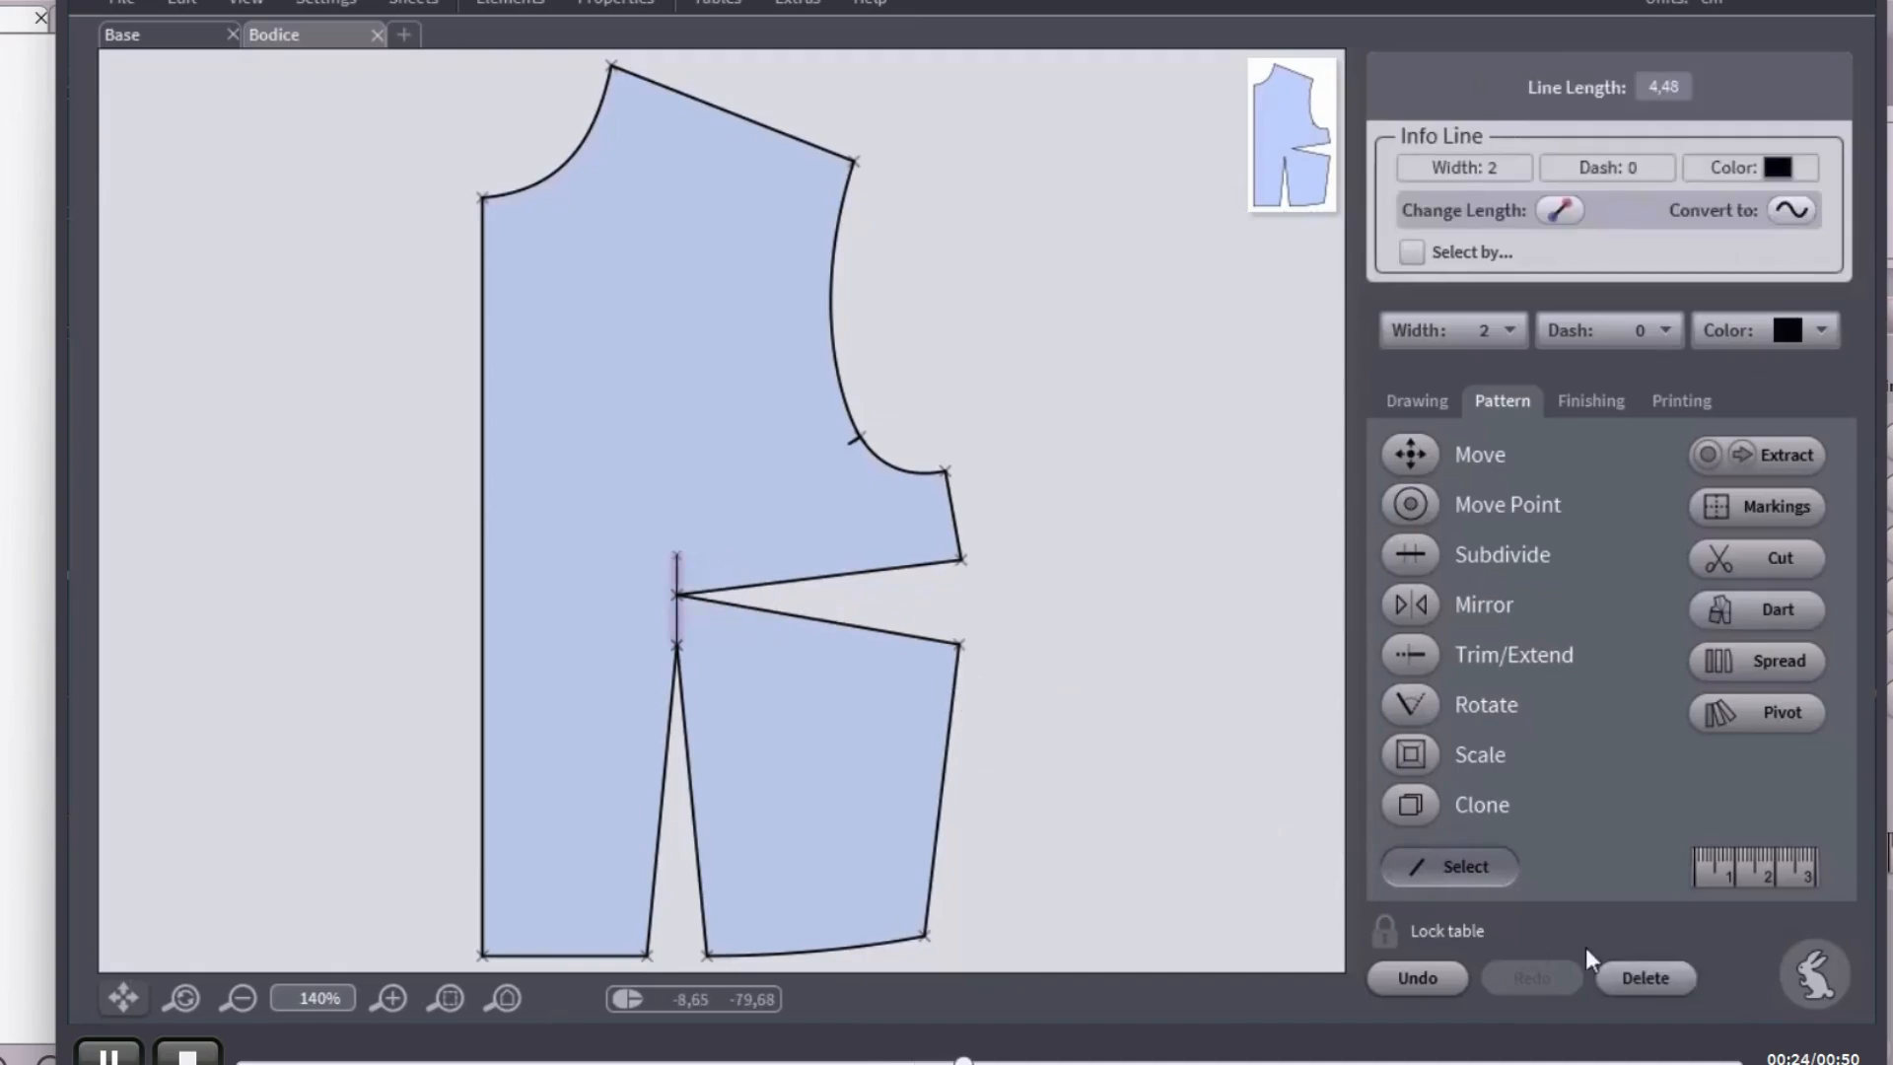
{"action": "left_click", "coordinate": [1647, 980]}
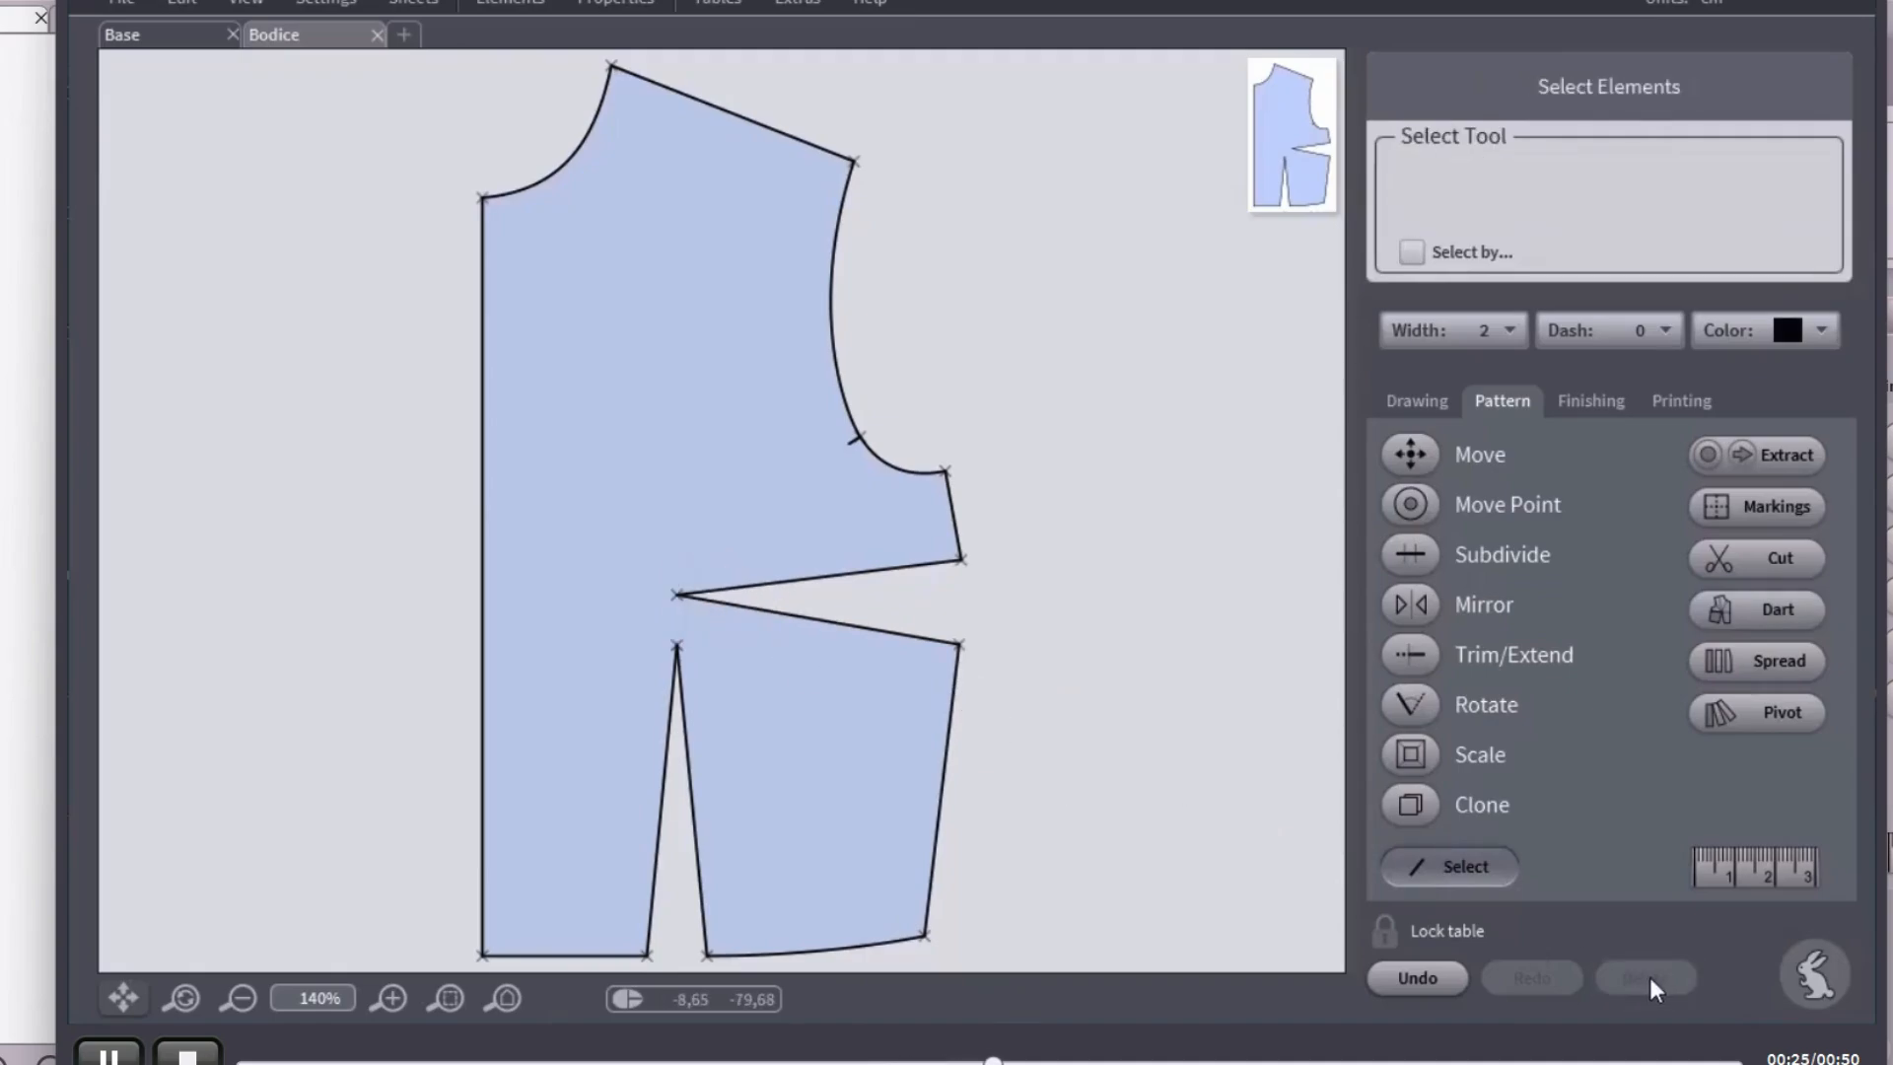
Step: Extend the bodice's waist dart by moving its apex up onto the side dart's apex
{"action": "left_click", "coordinate": [1737, 613]}
{"action": "left_click", "coordinate": [799, 698]}
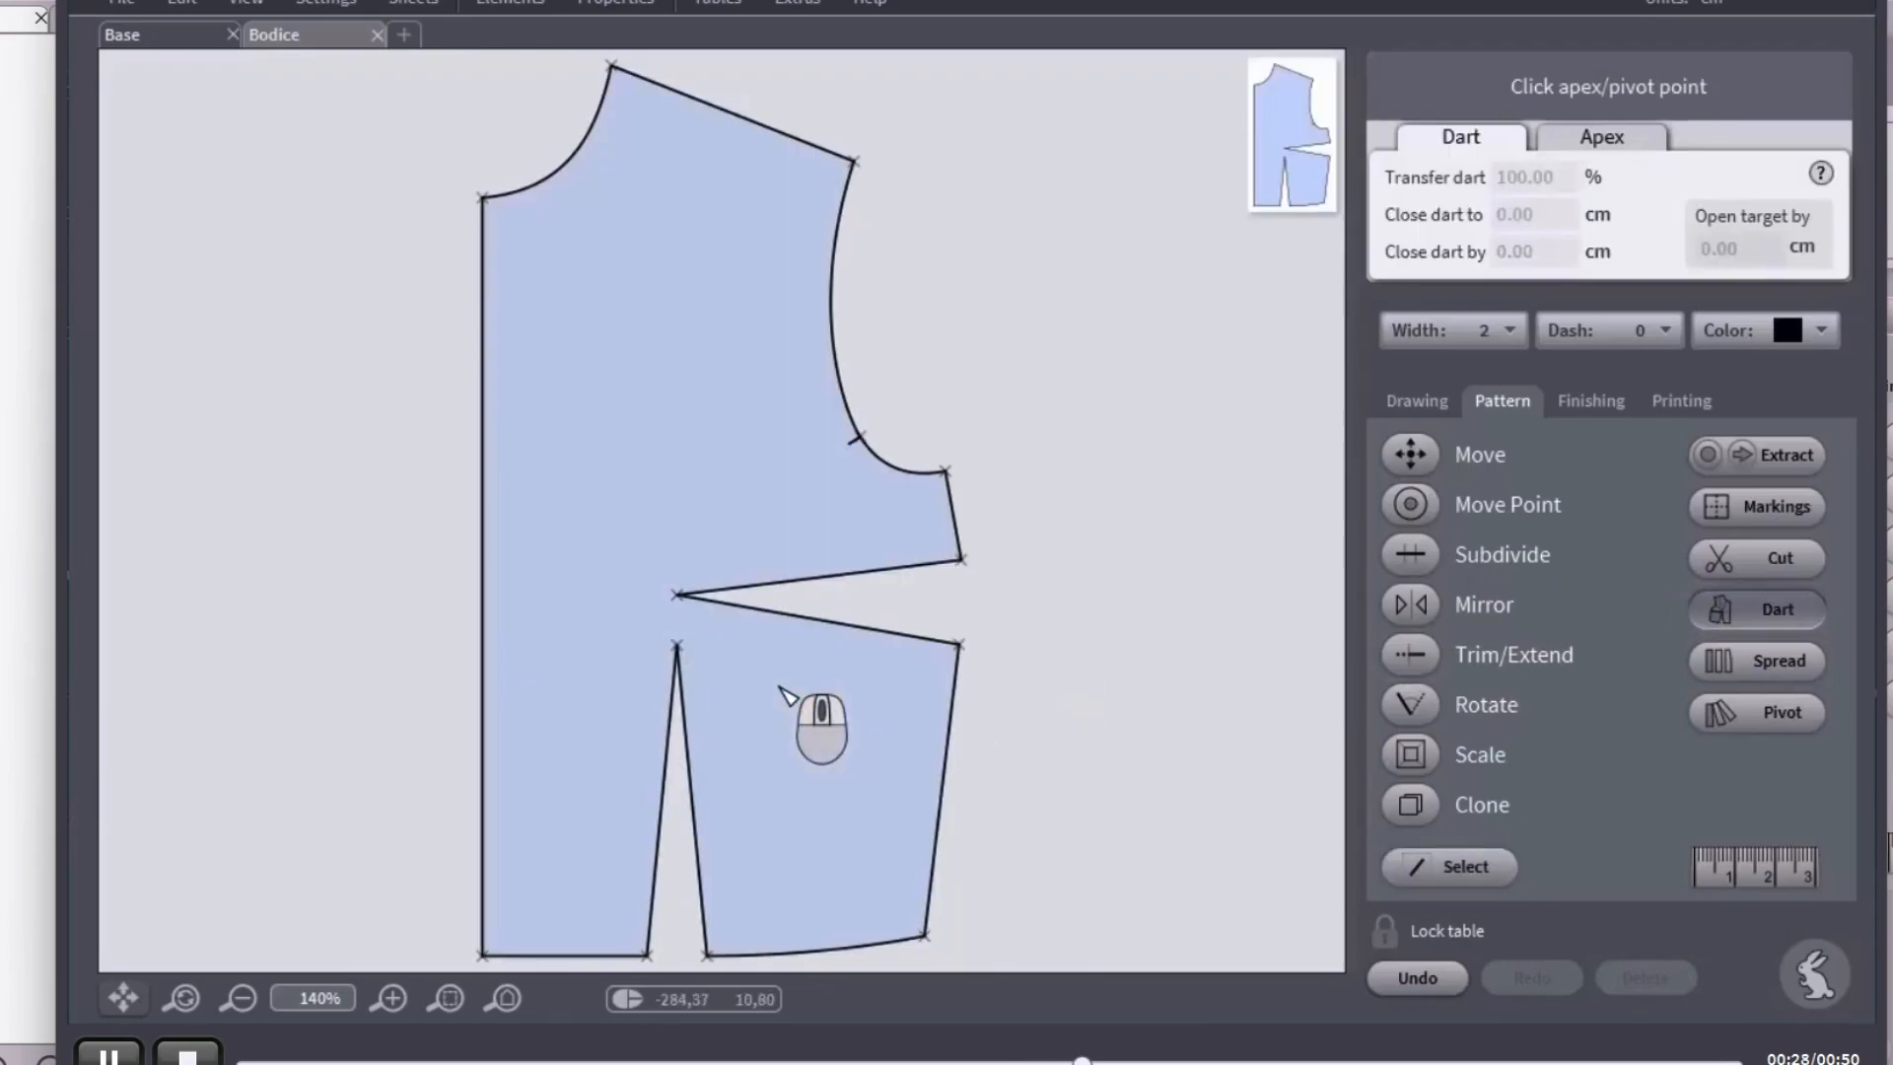
{"action": "left_click", "coordinate": [676, 645]}
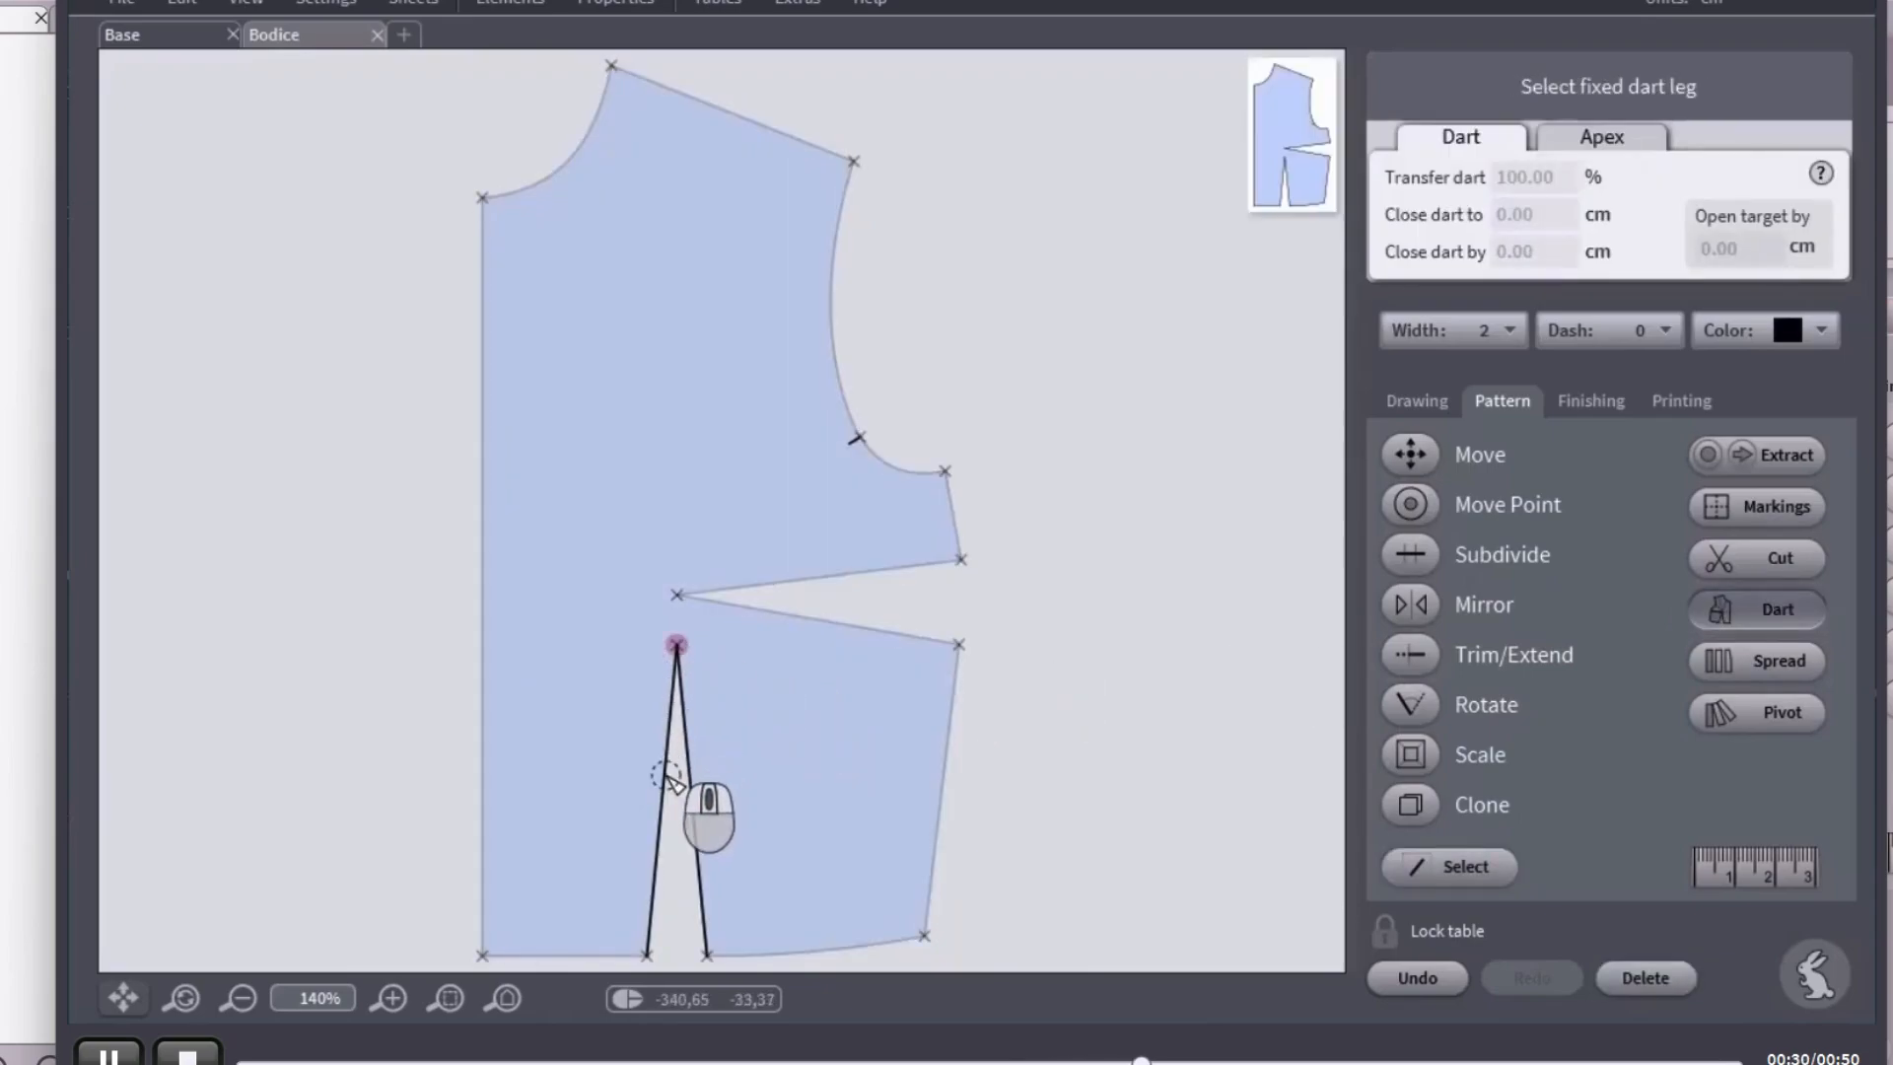
{"action": "left_click", "coordinate": [663, 779]}
{"action": "left_click", "coordinate": [692, 799]}
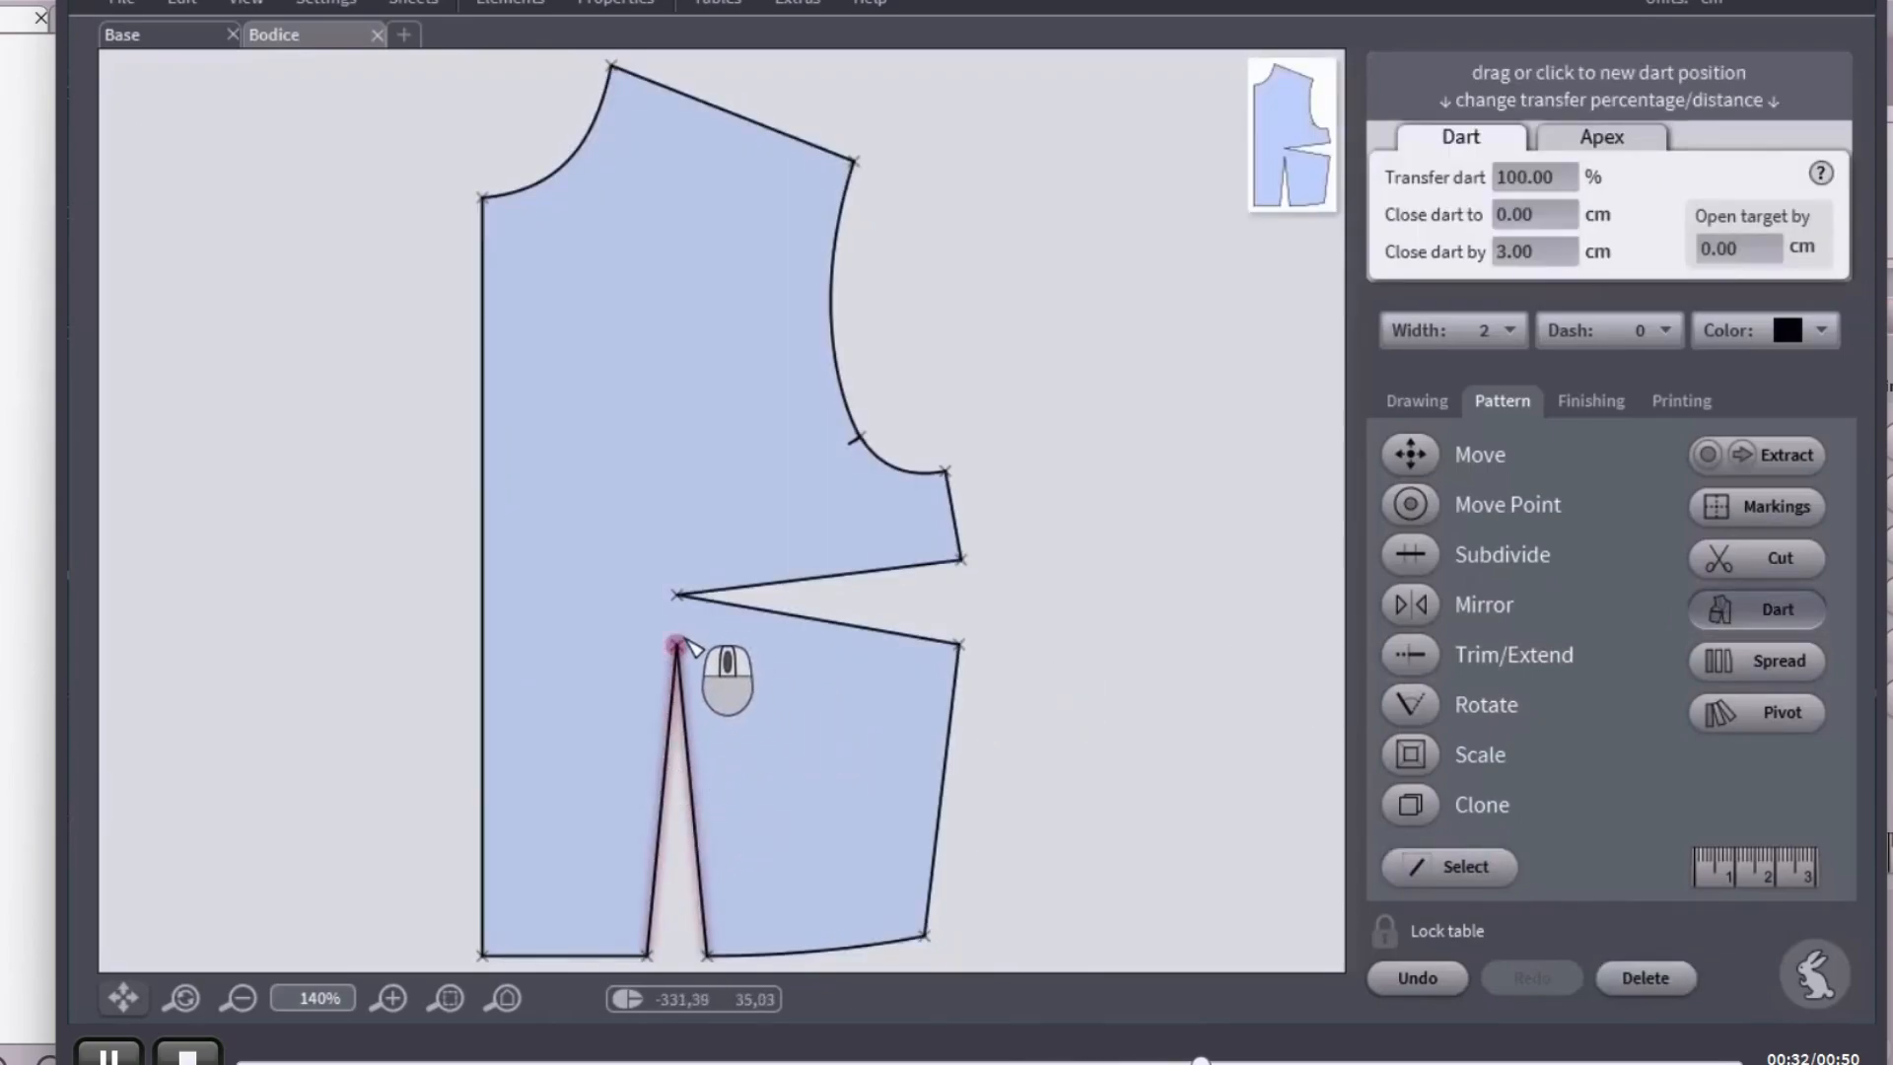
{"action": "right_click", "coordinate": [684, 638]}
{"action": "right_click_drag", "start_coordinate": [680, 621], "coordinate": [678, 599]}
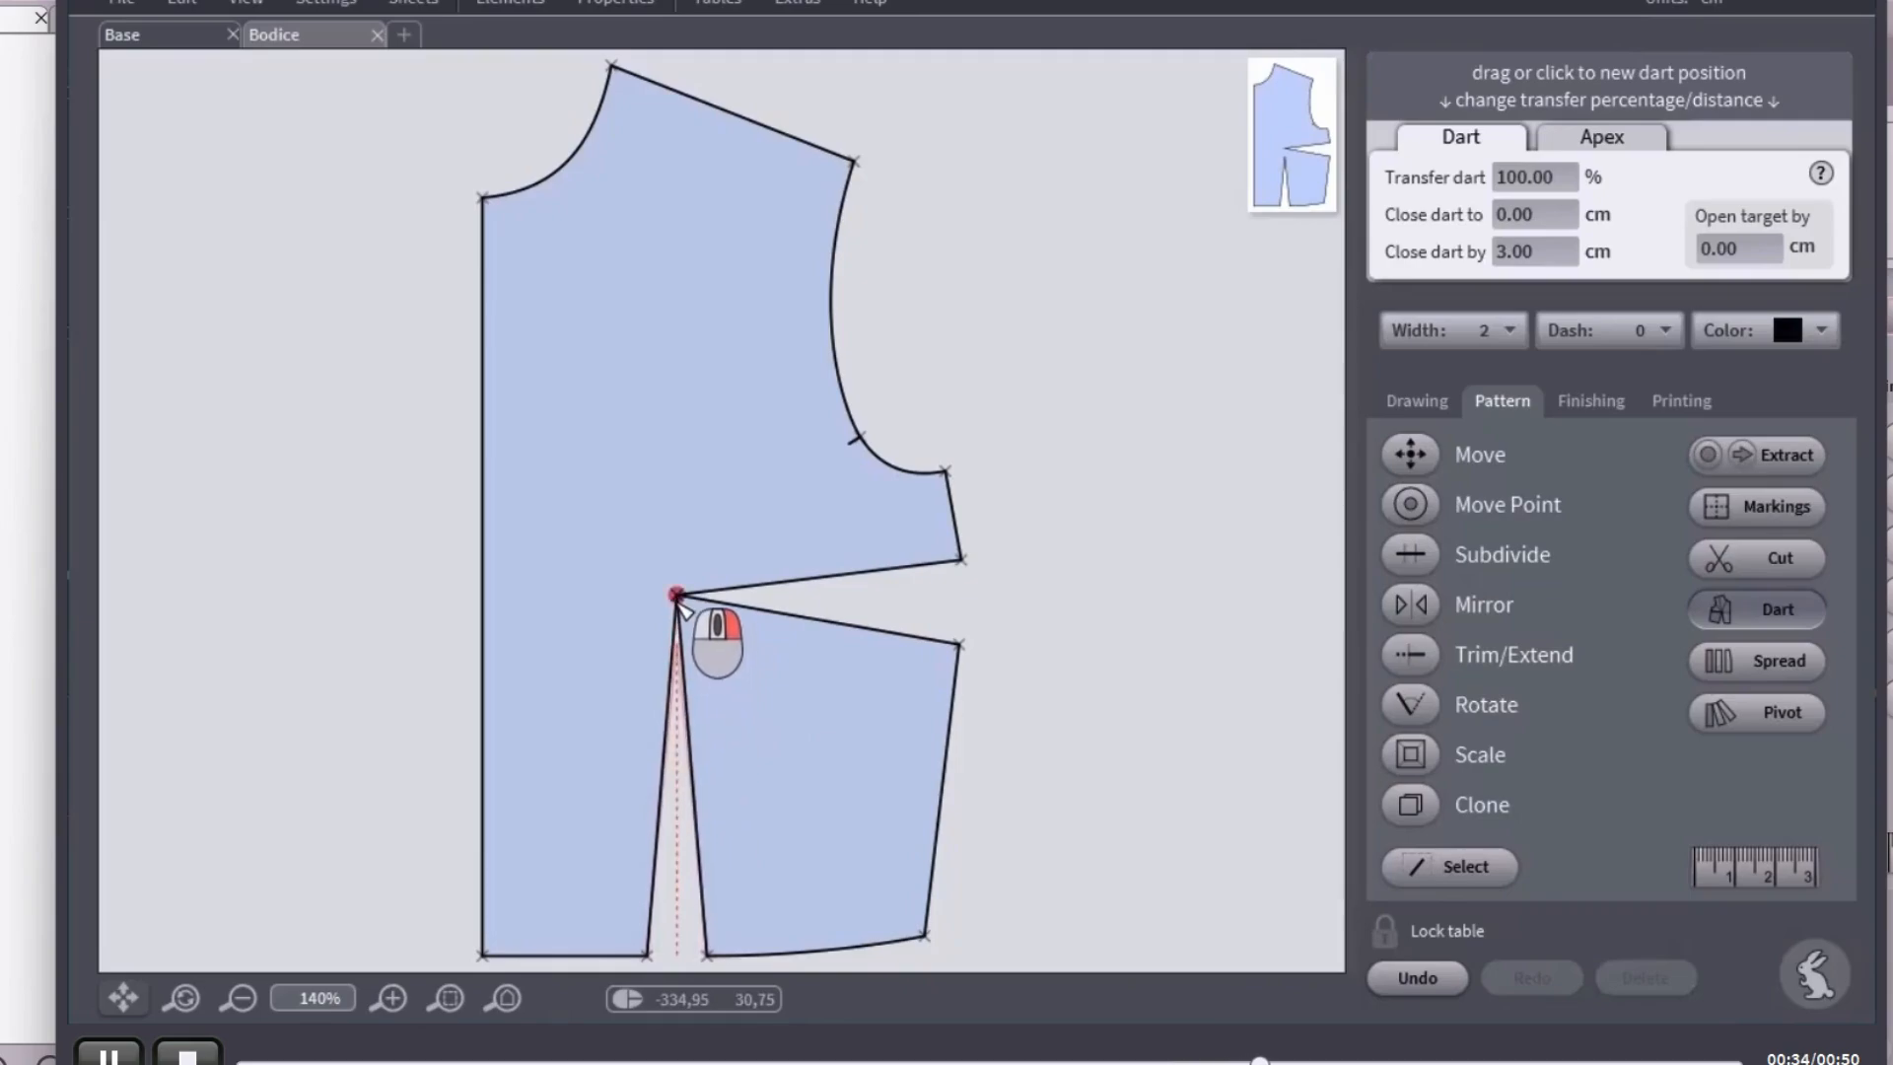
{"action": "right_click", "coordinate": [1053, 678]}
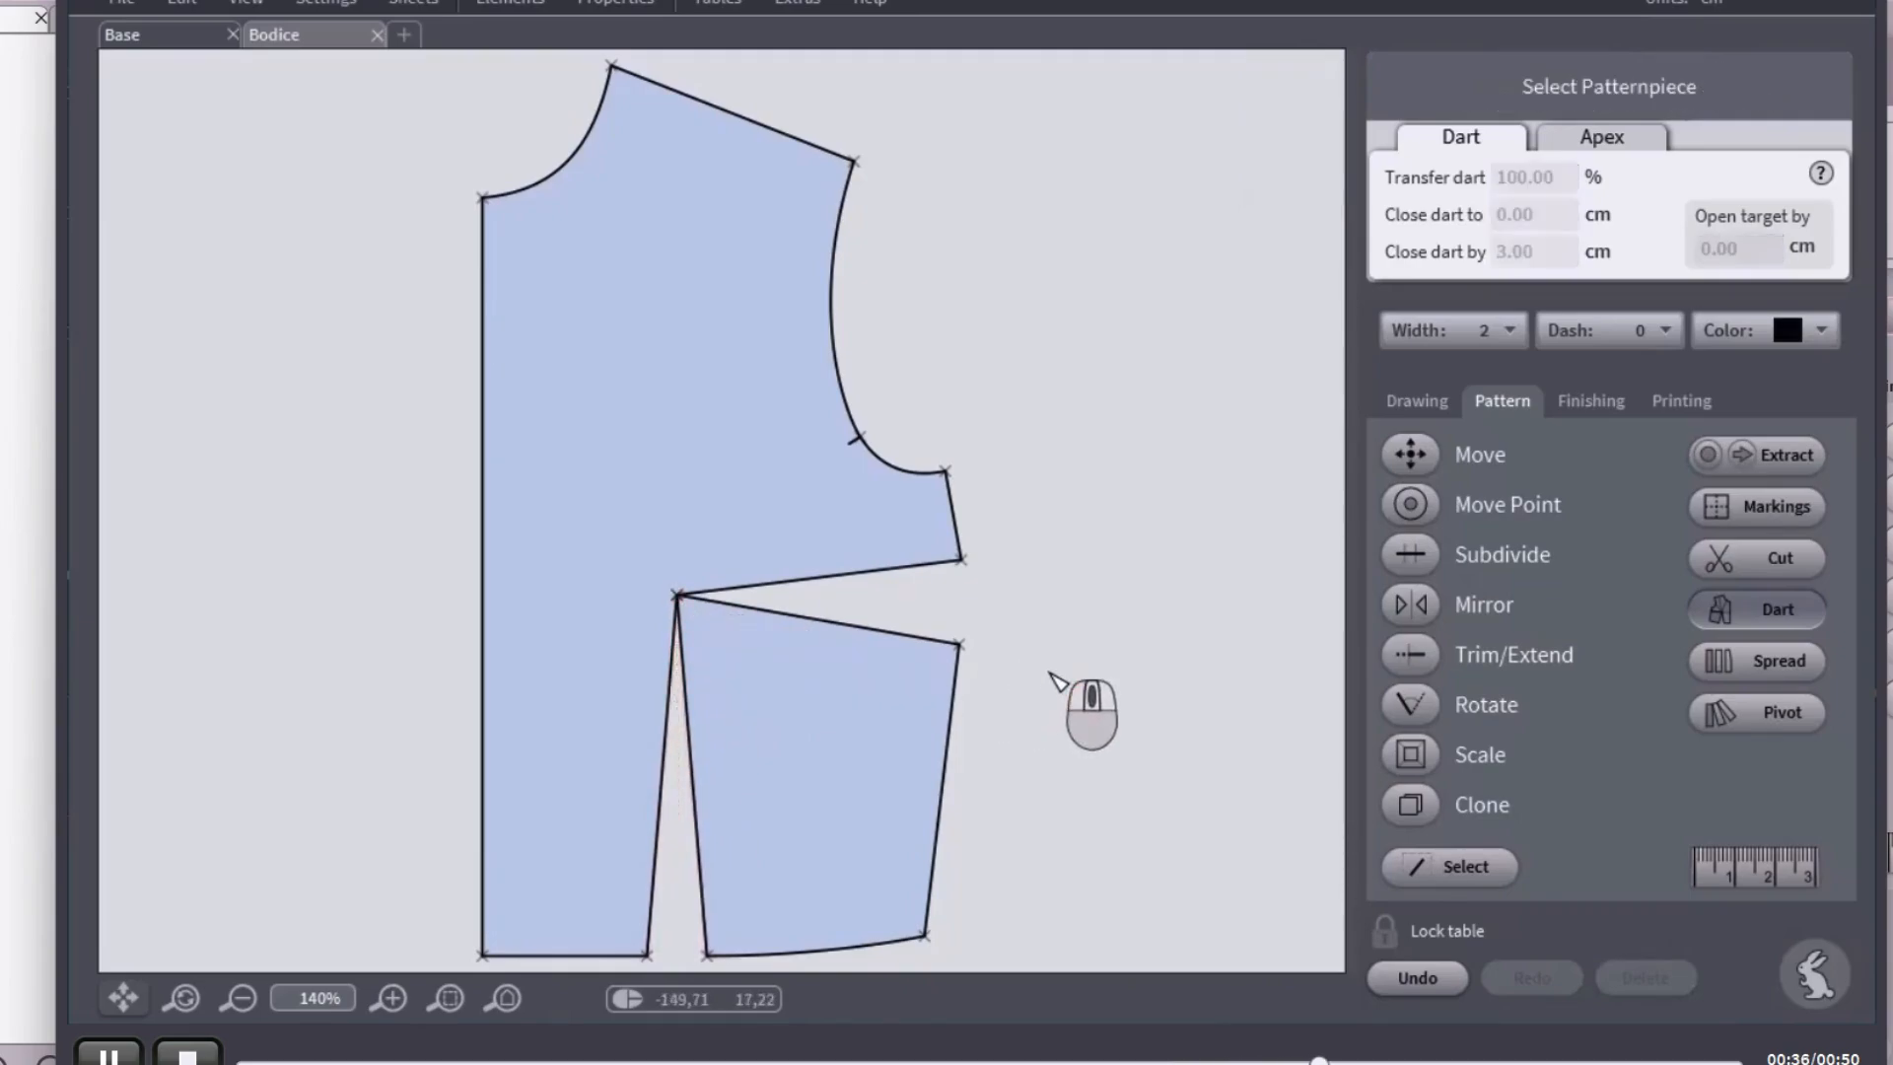
Step: Transfer 100% of the bodice's side dart into the waist dart, pivoting at their shared apex
{"action": "left_click", "coordinate": [810, 691]}
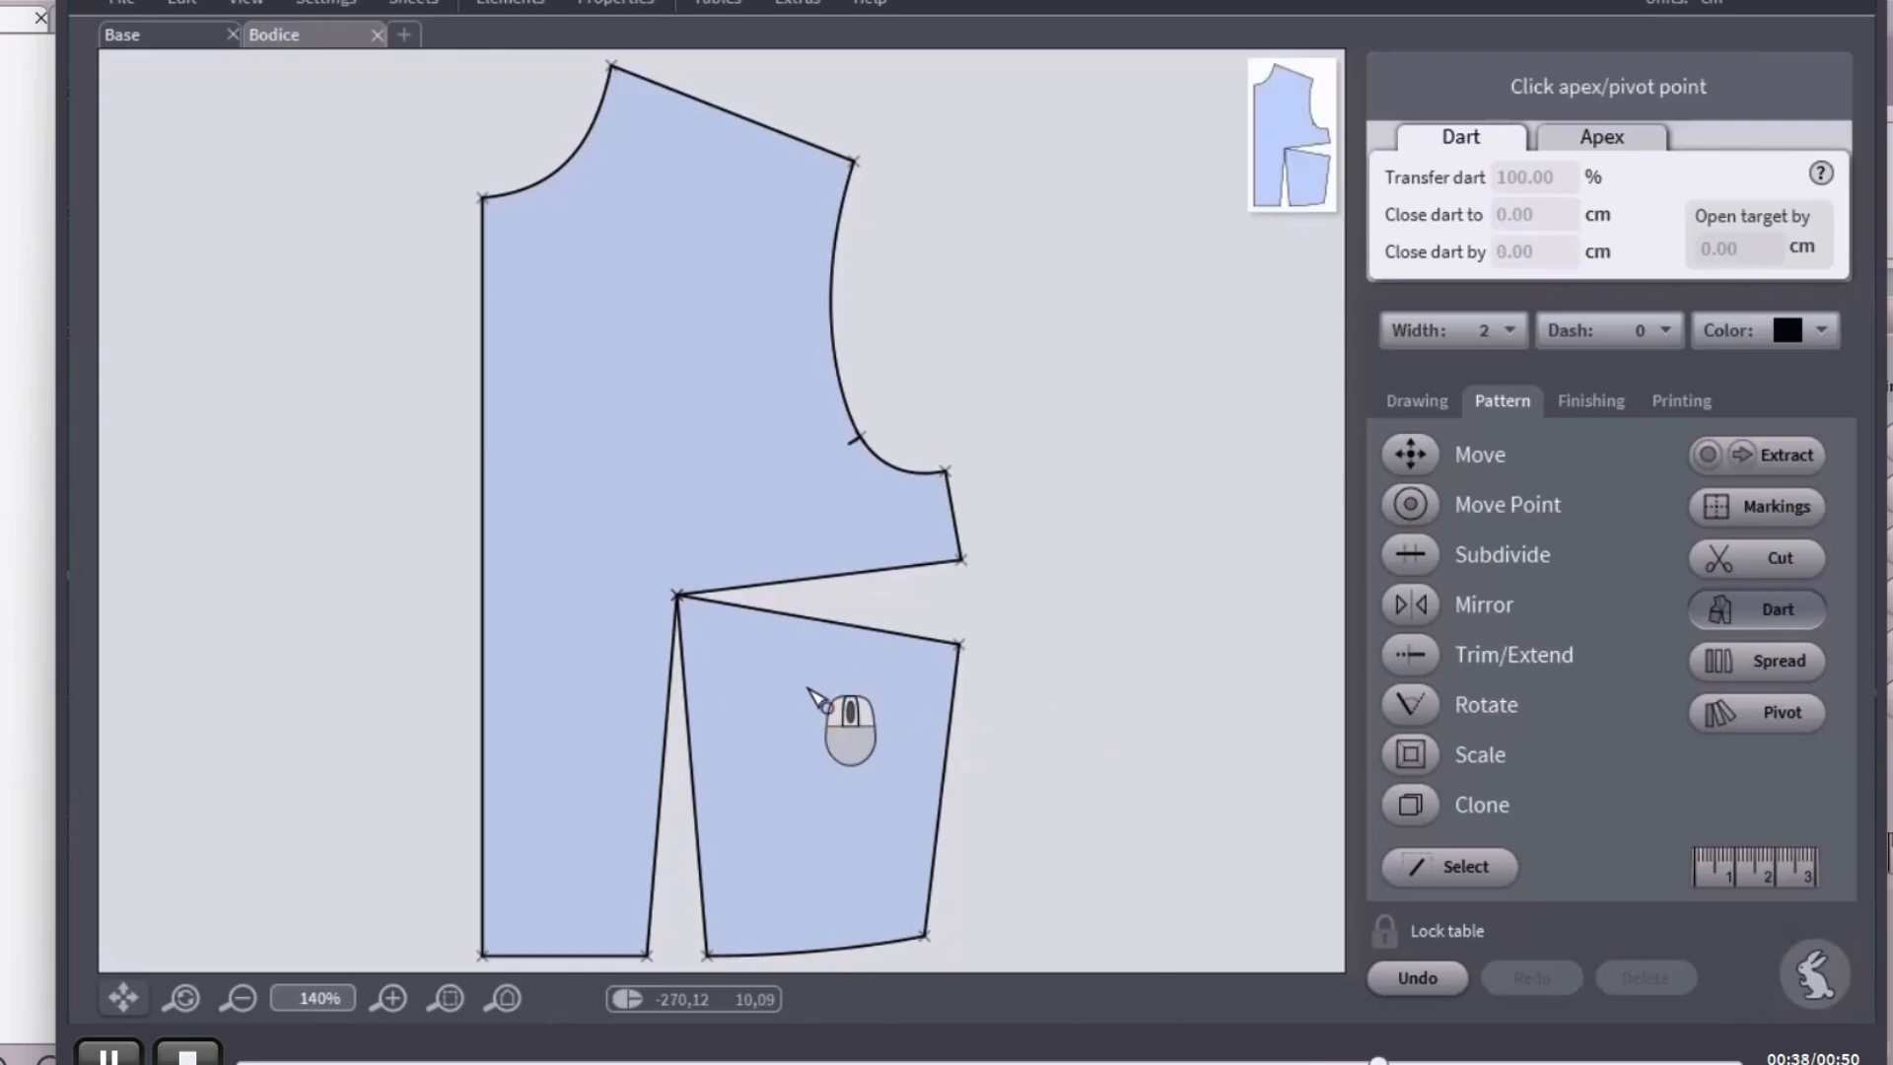
{"action": "left_click", "coordinate": [676, 595]}
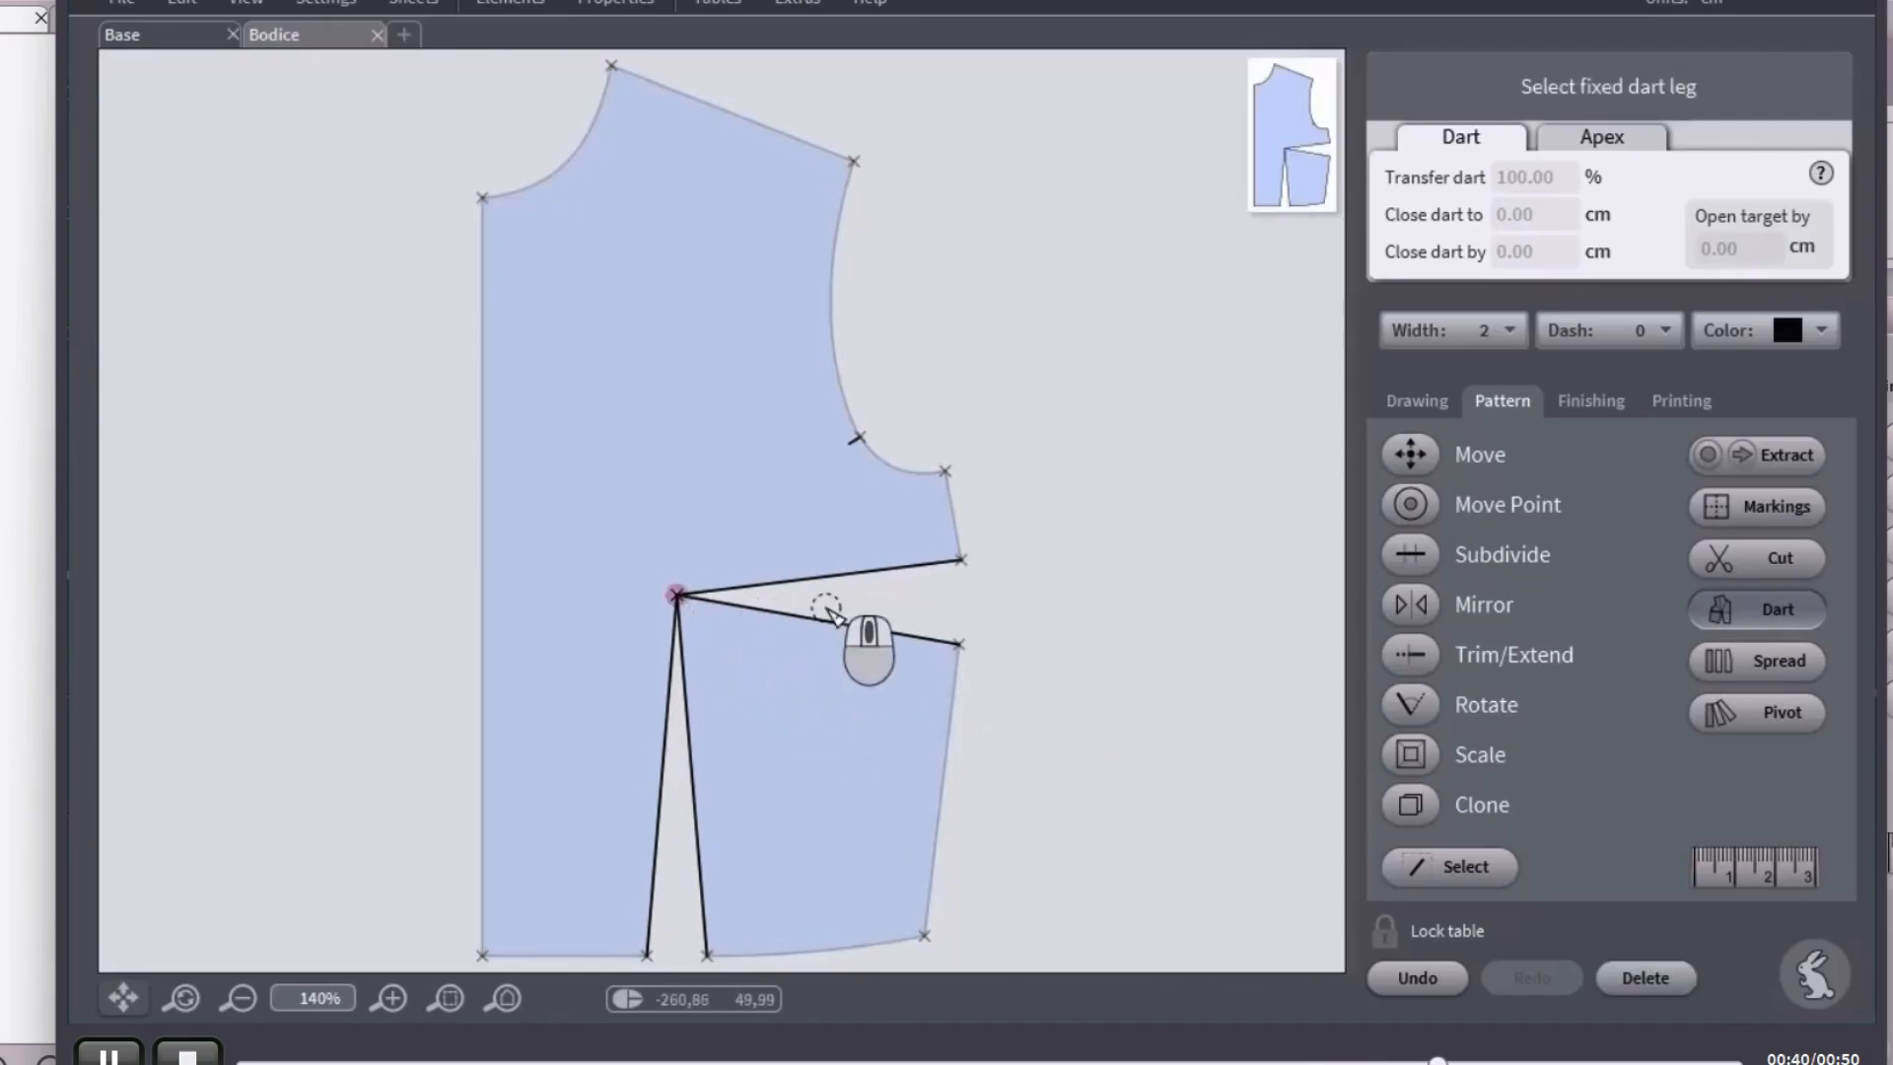
{"action": "left_click", "coordinate": [856, 573]}
{"action": "left_click", "coordinate": [856, 628]}
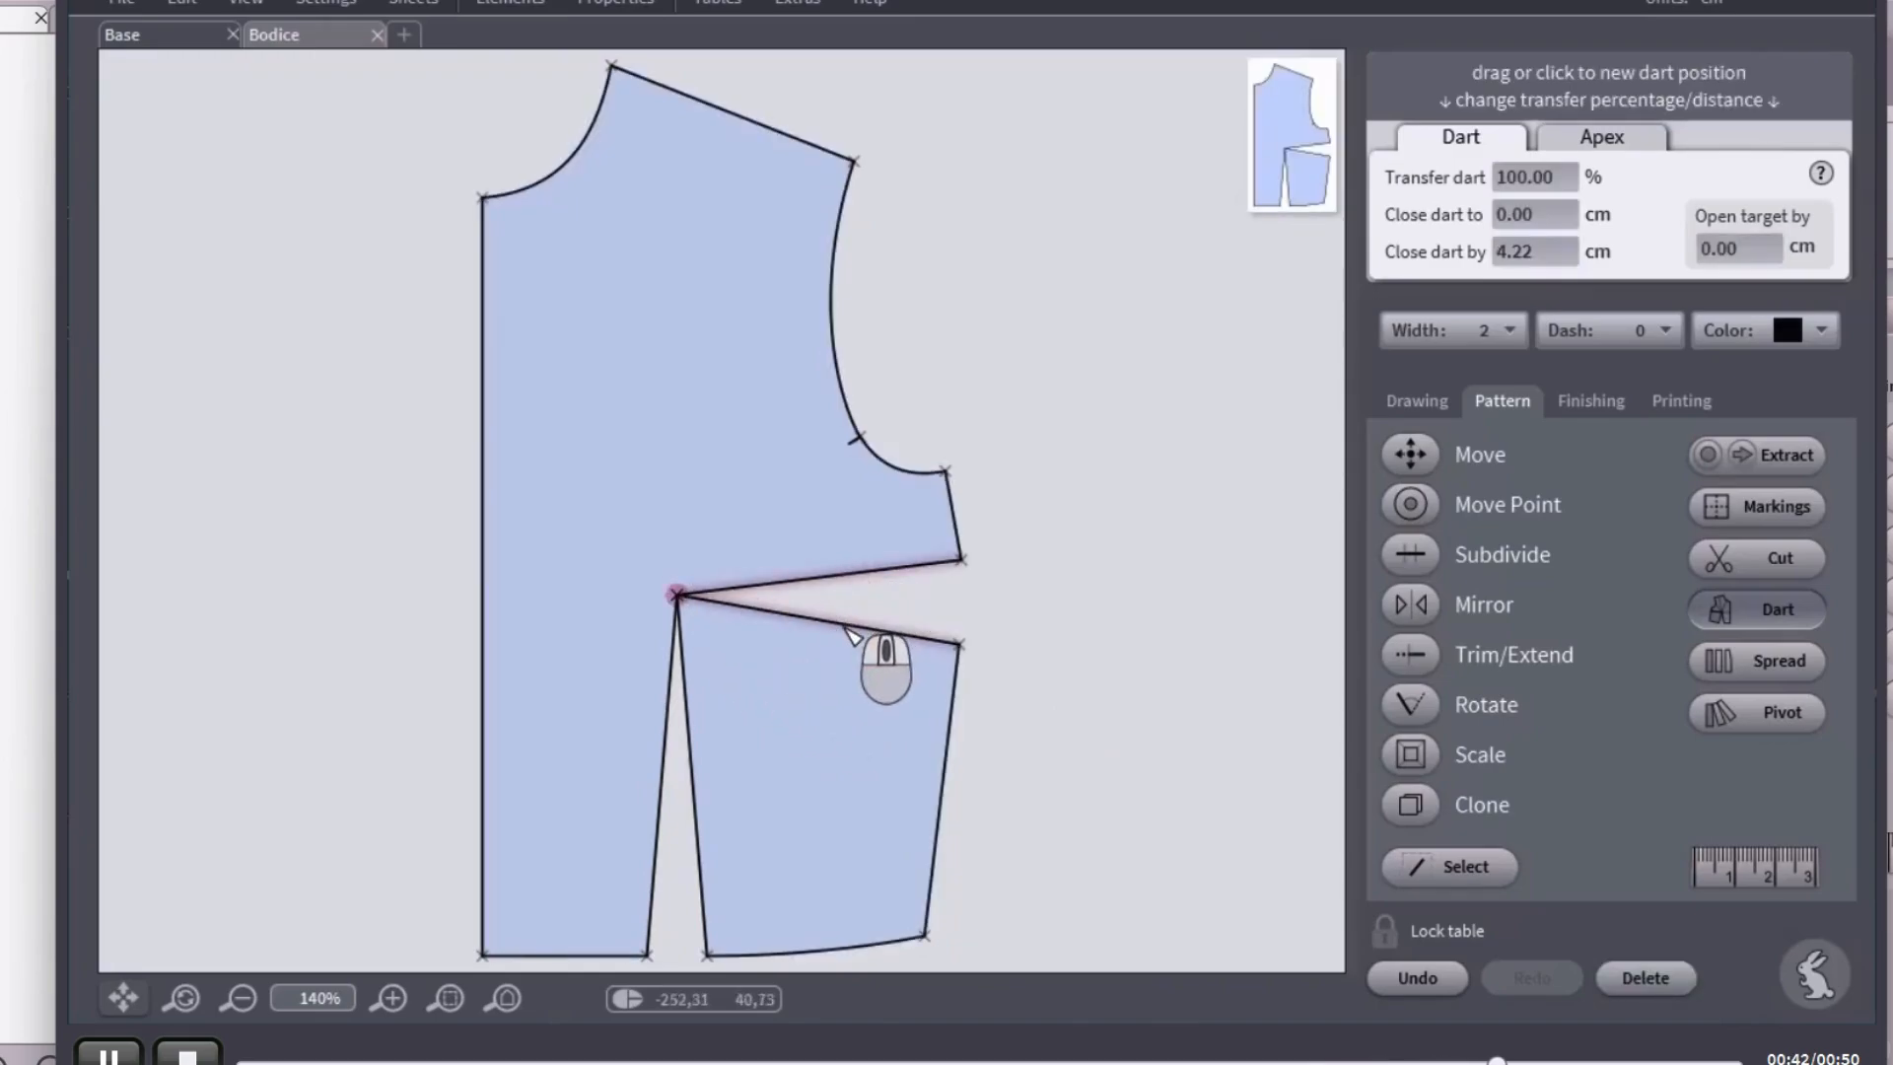
{"action": "left_click_drag", "start_coordinate": [735, 748], "coordinate": [714, 956]}
Step: Delete the leftover line of the closed side dart from the bodice
{"action": "left_click", "coordinate": [1420, 866]}
{"action": "left_click", "coordinate": [868, 572]}
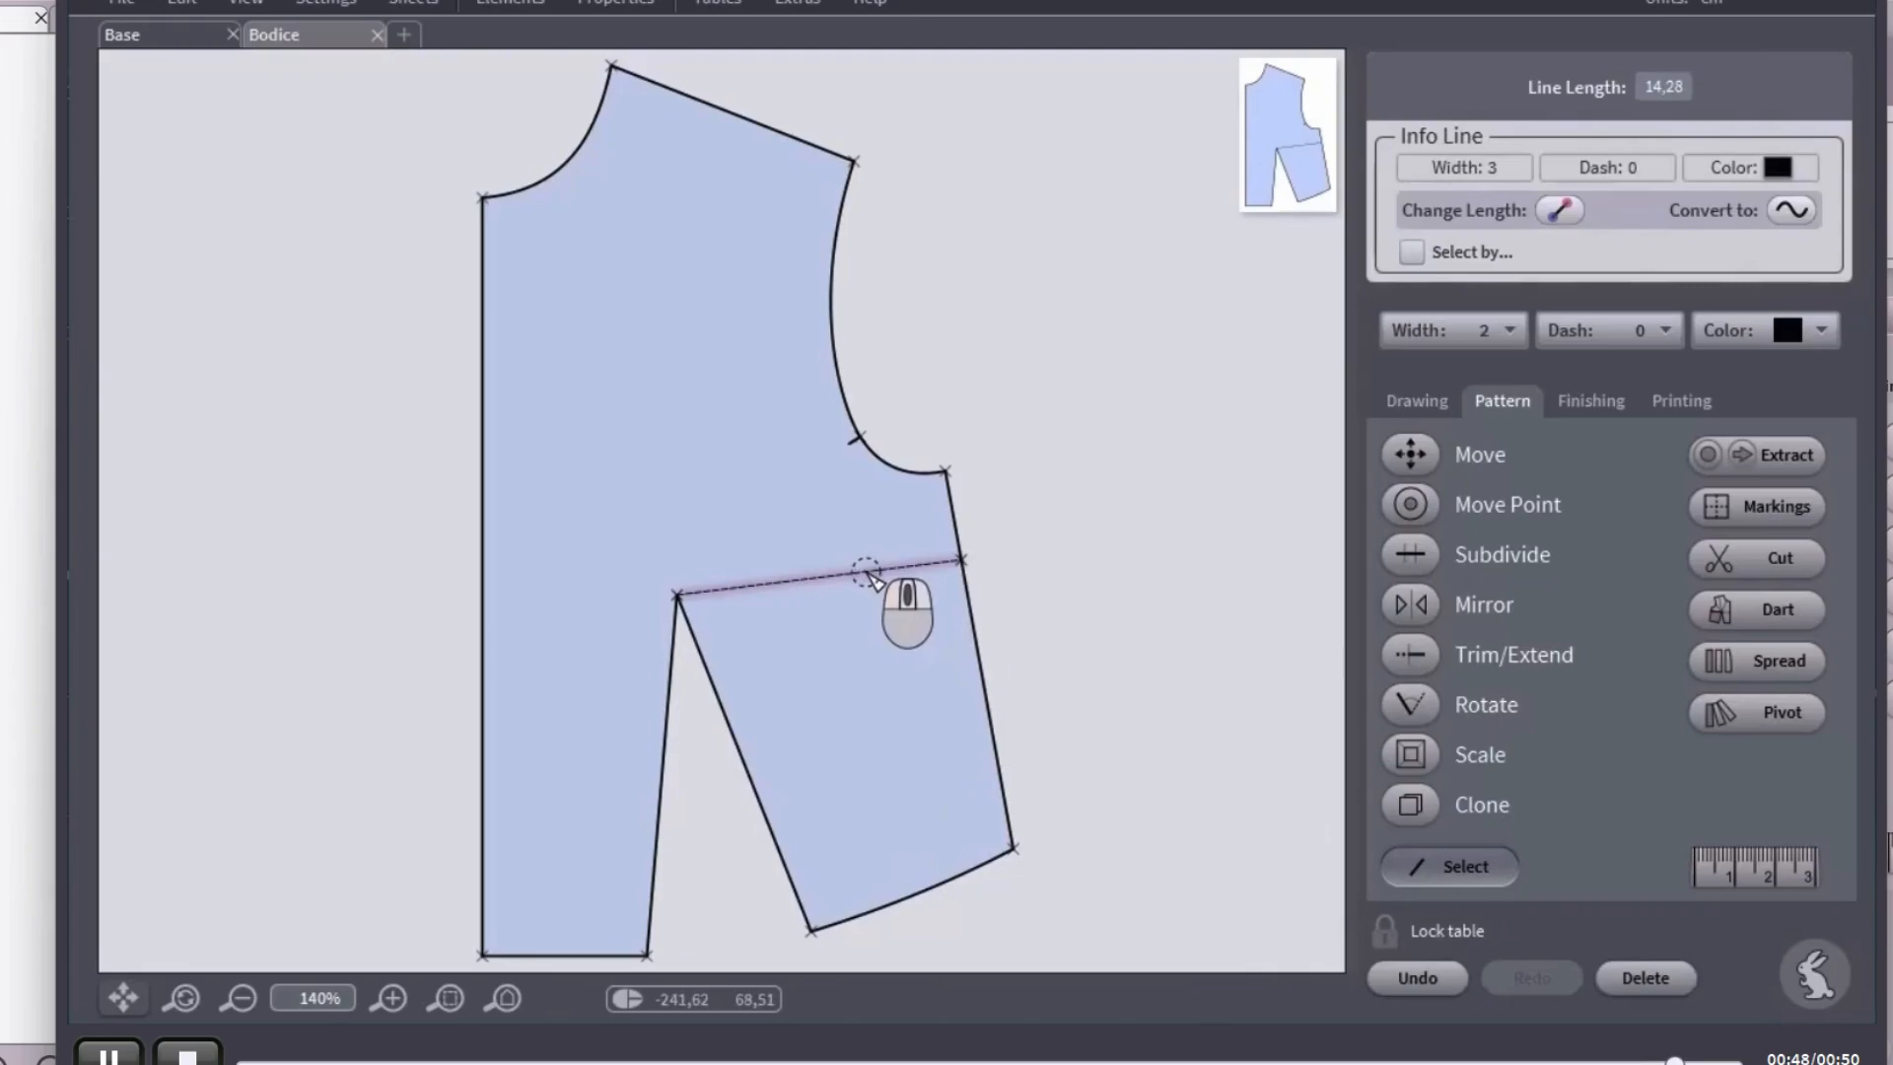
{"action": "left_click", "coordinate": [1639, 978]}
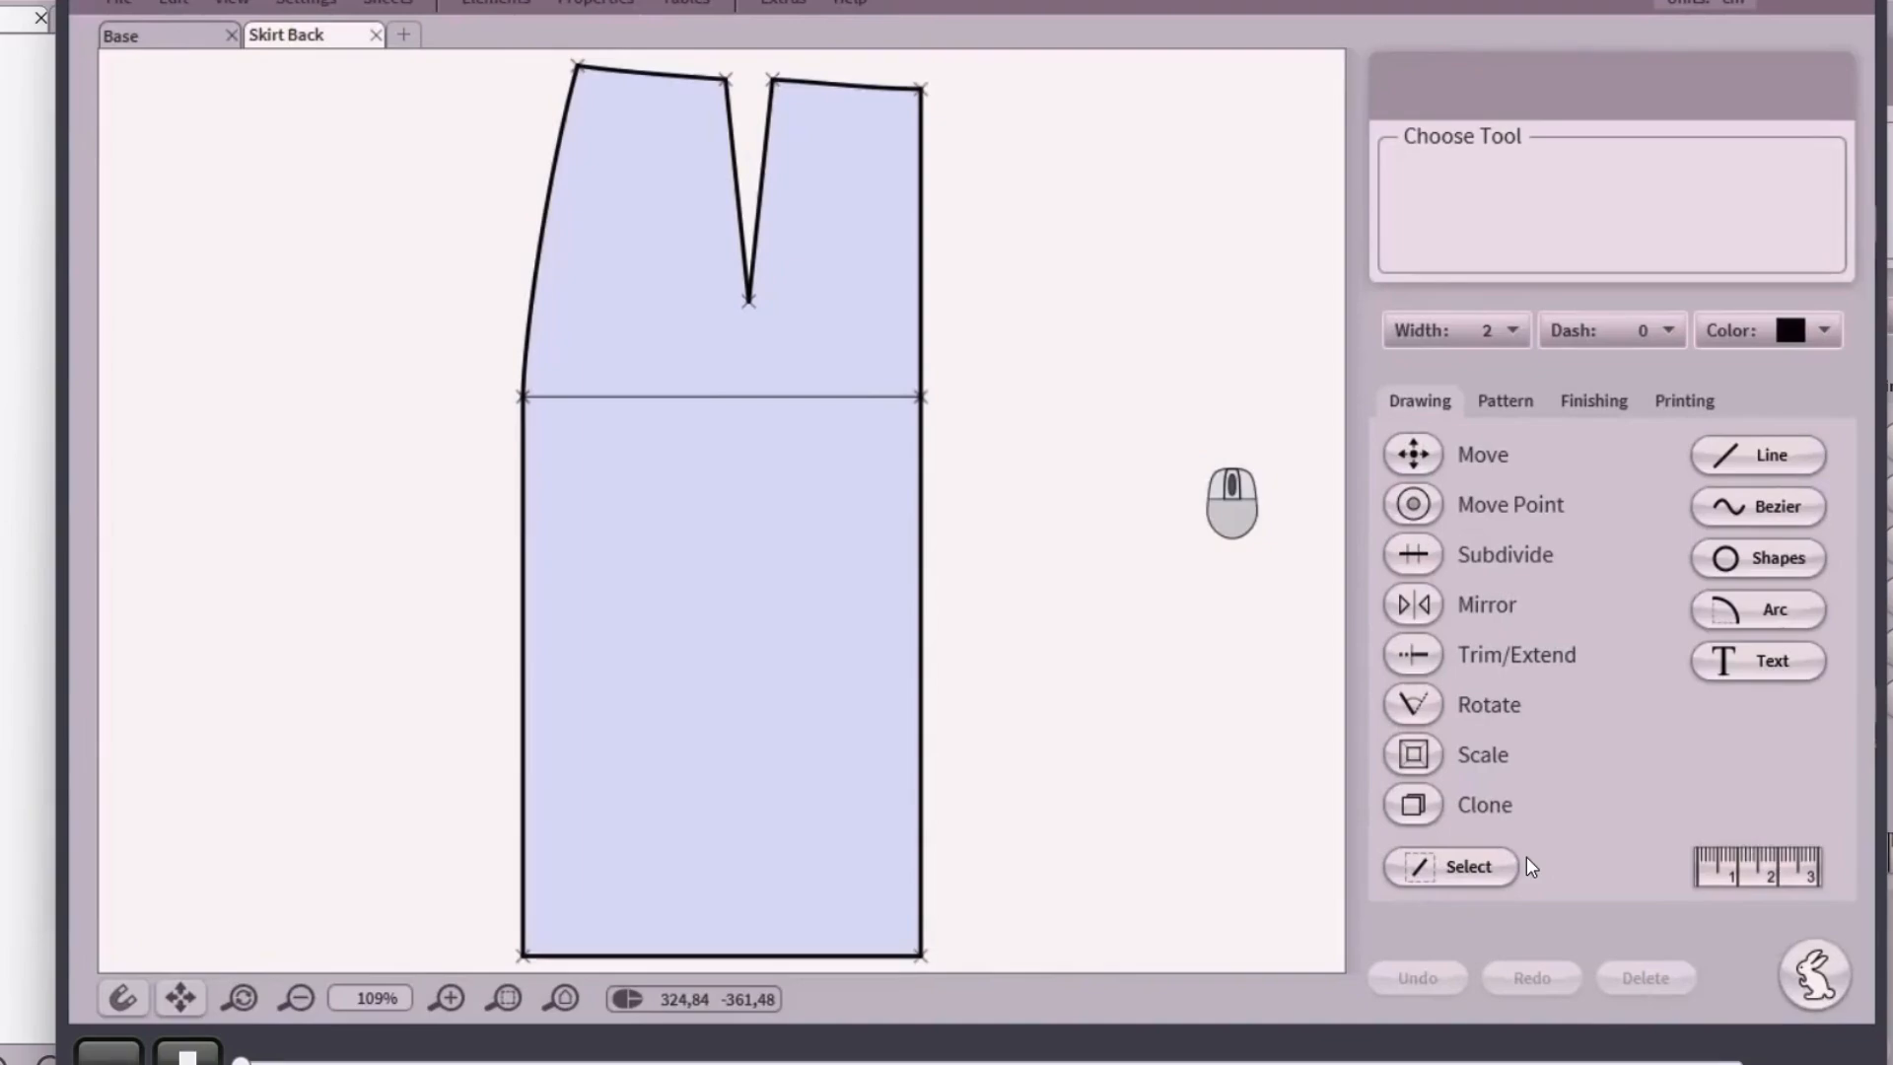
Step: Shift the skirt back's waist dart toward the straight vertical edge by moving its apex and leg endpoints with Move Point
{"action": "left_click", "coordinate": [1415, 503]}
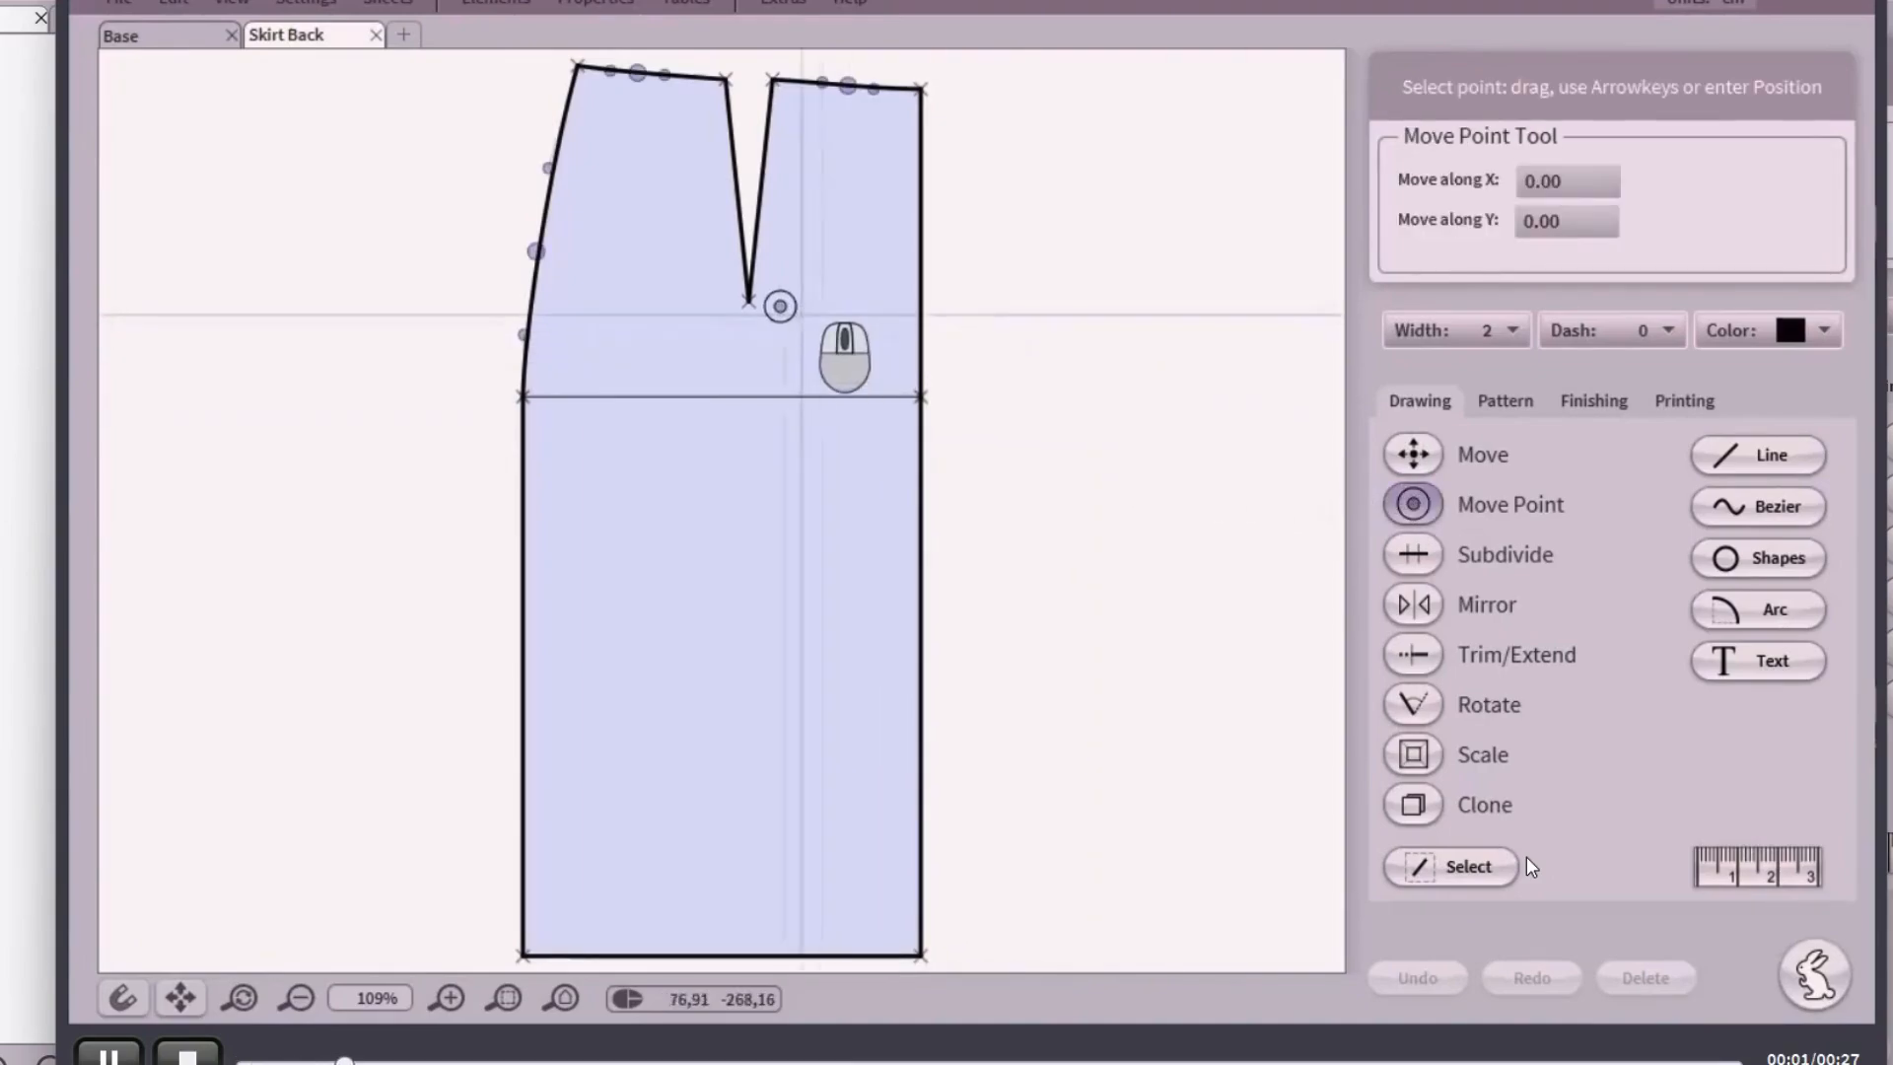
{"action": "left_click", "coordinate": [750, 299]}
{"action": "left_click", "coordinate": [725, 78]}
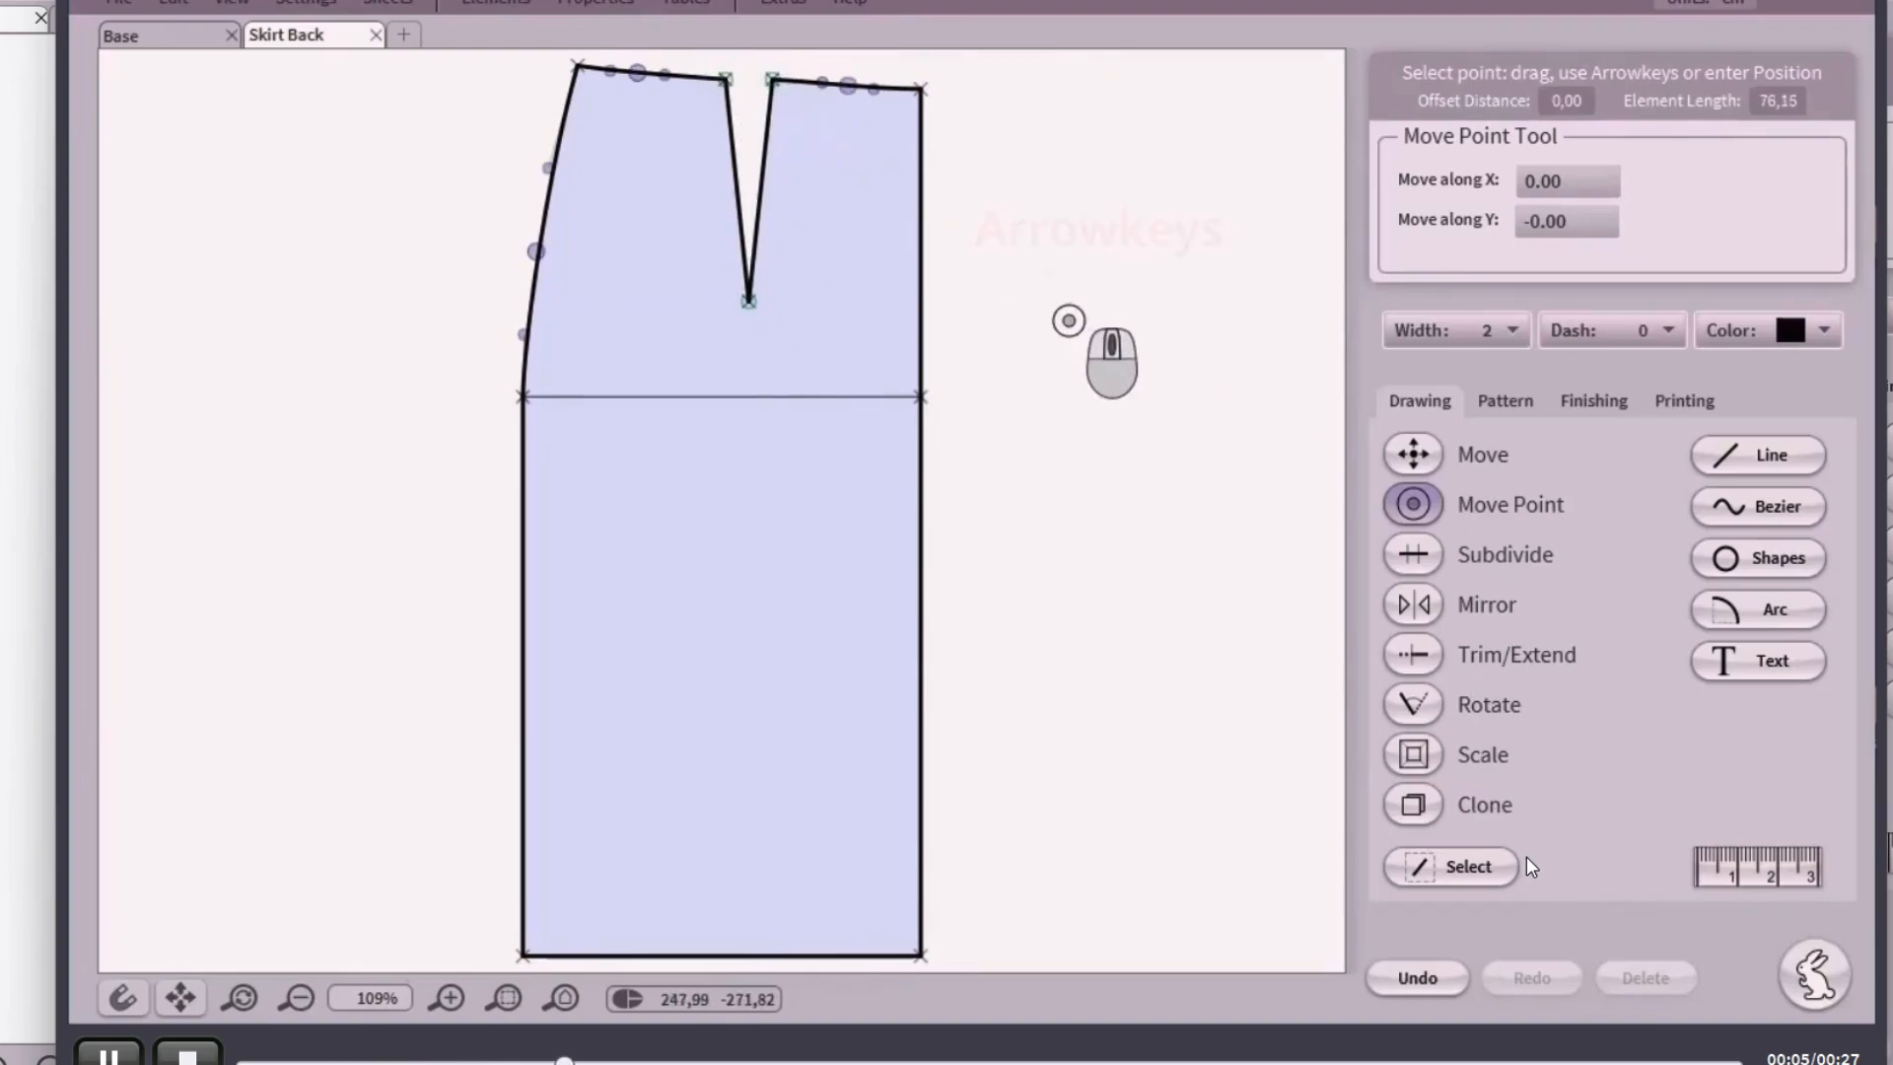
{"action": "key", "text": "Right"}
{"action": "key", "text": "Right"}
{"action": "key", "text": "Right"}
{"action": "key", "text": "Right"}
{"action": "key", "text": "Right"}
{"action": "key", "text": "Right"}
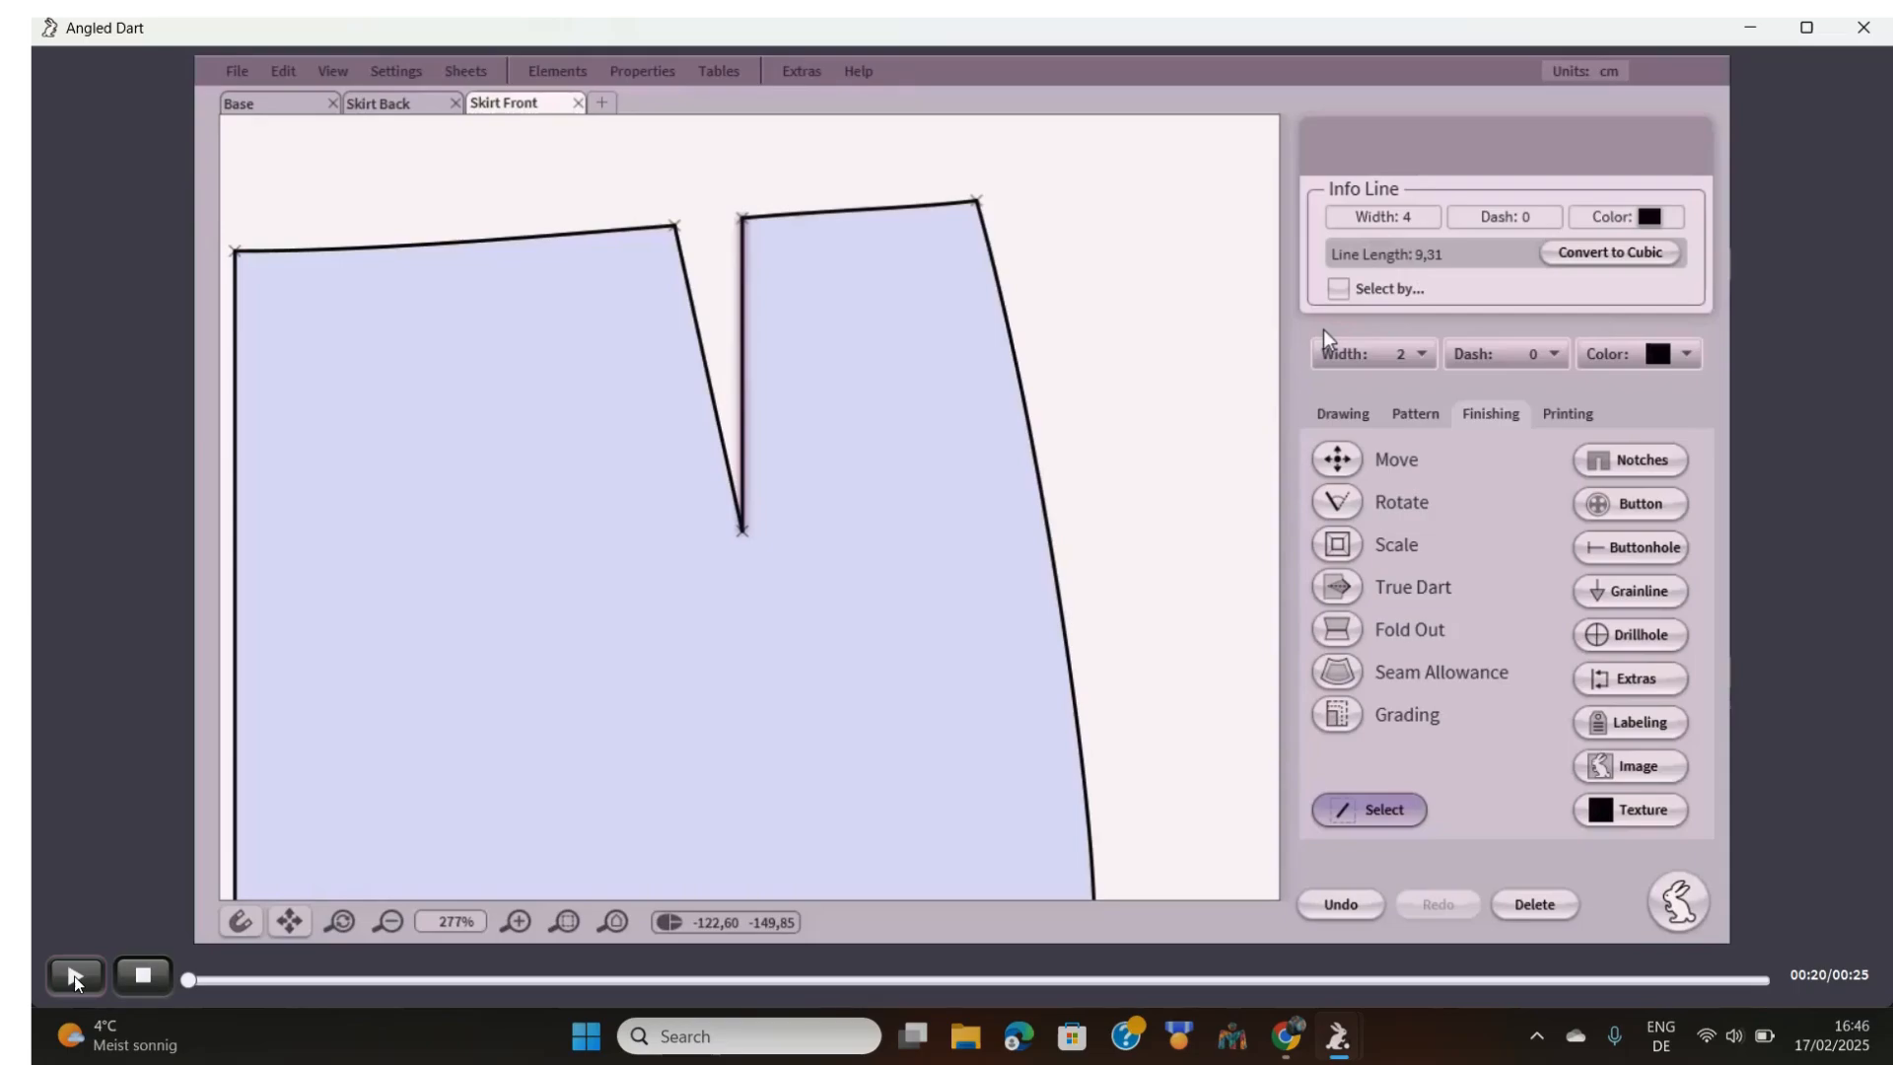
Step: Play the "Angled Dart" tutorial video and close the "Dart: Balance unequal Leg Length" video window
{"action": "left_click", "coordinate": [76, 978]}
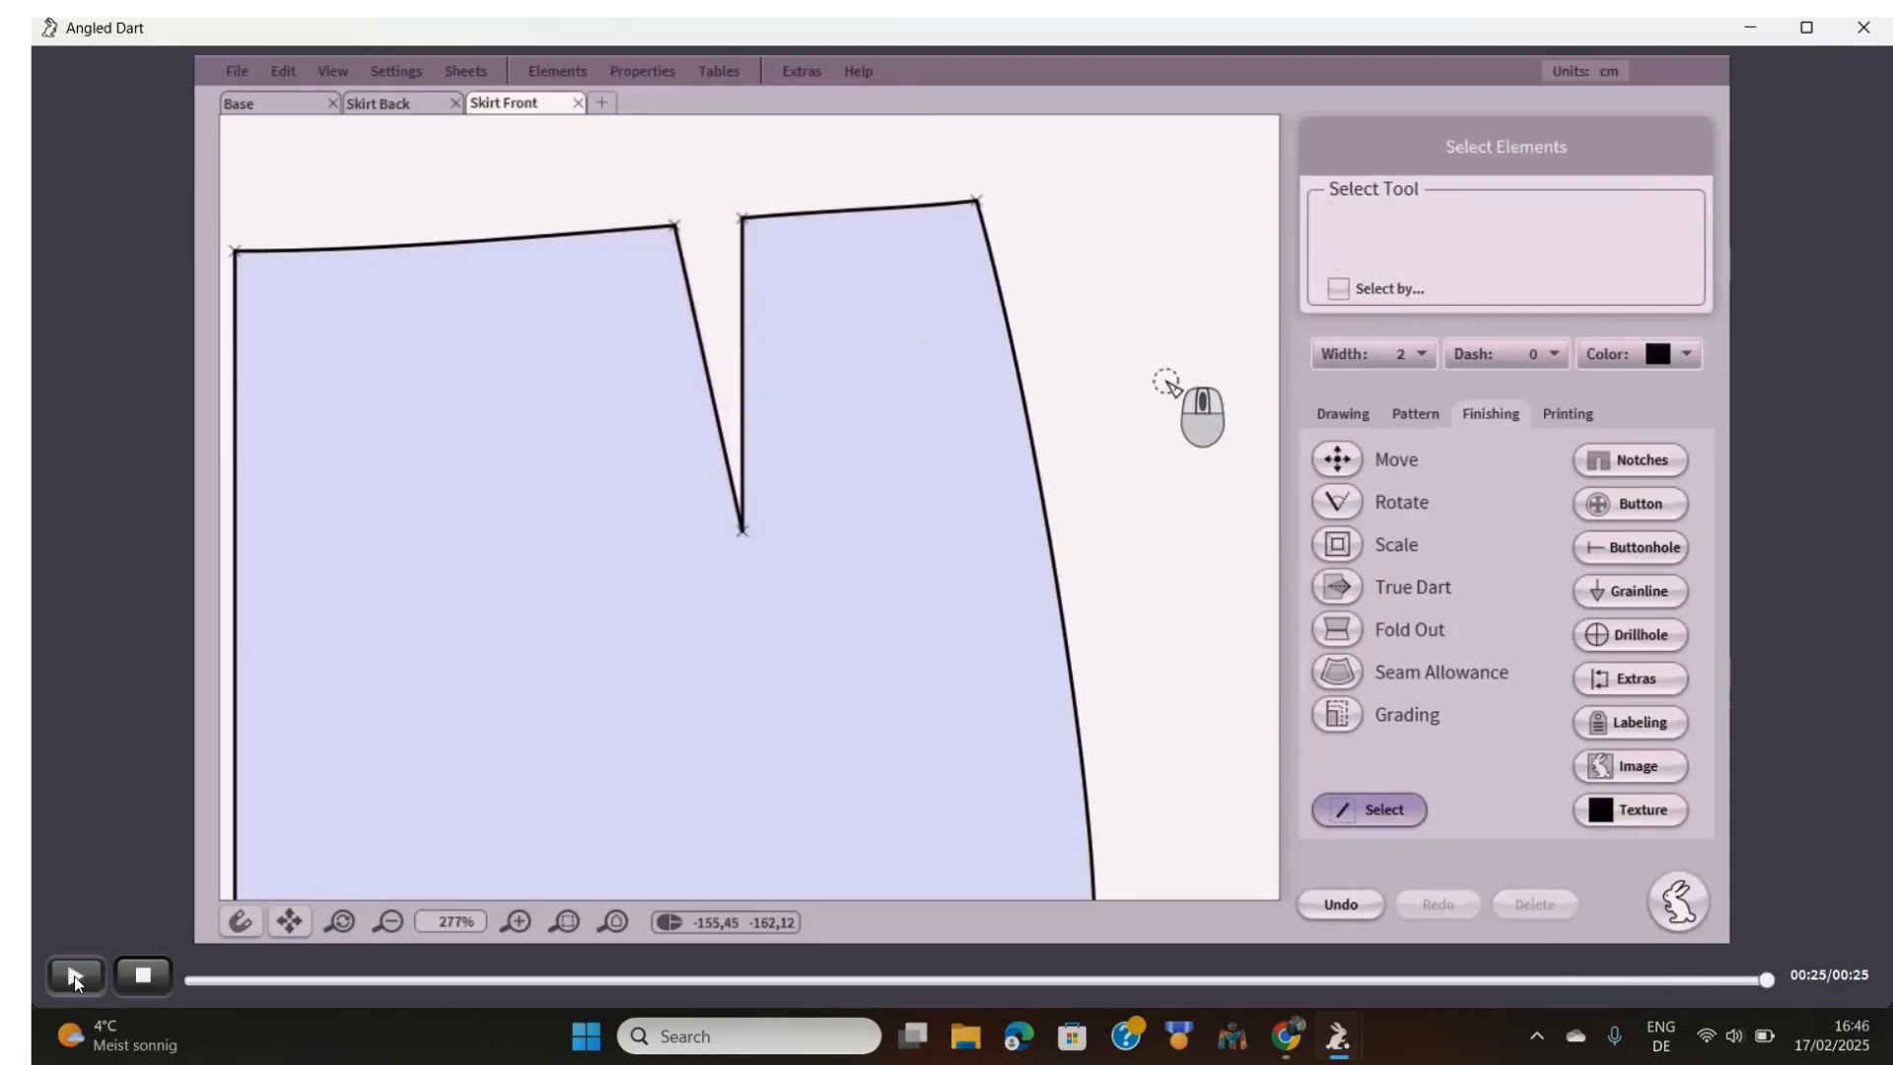
{"action": "left_click", "coordinate": [76, 978]}
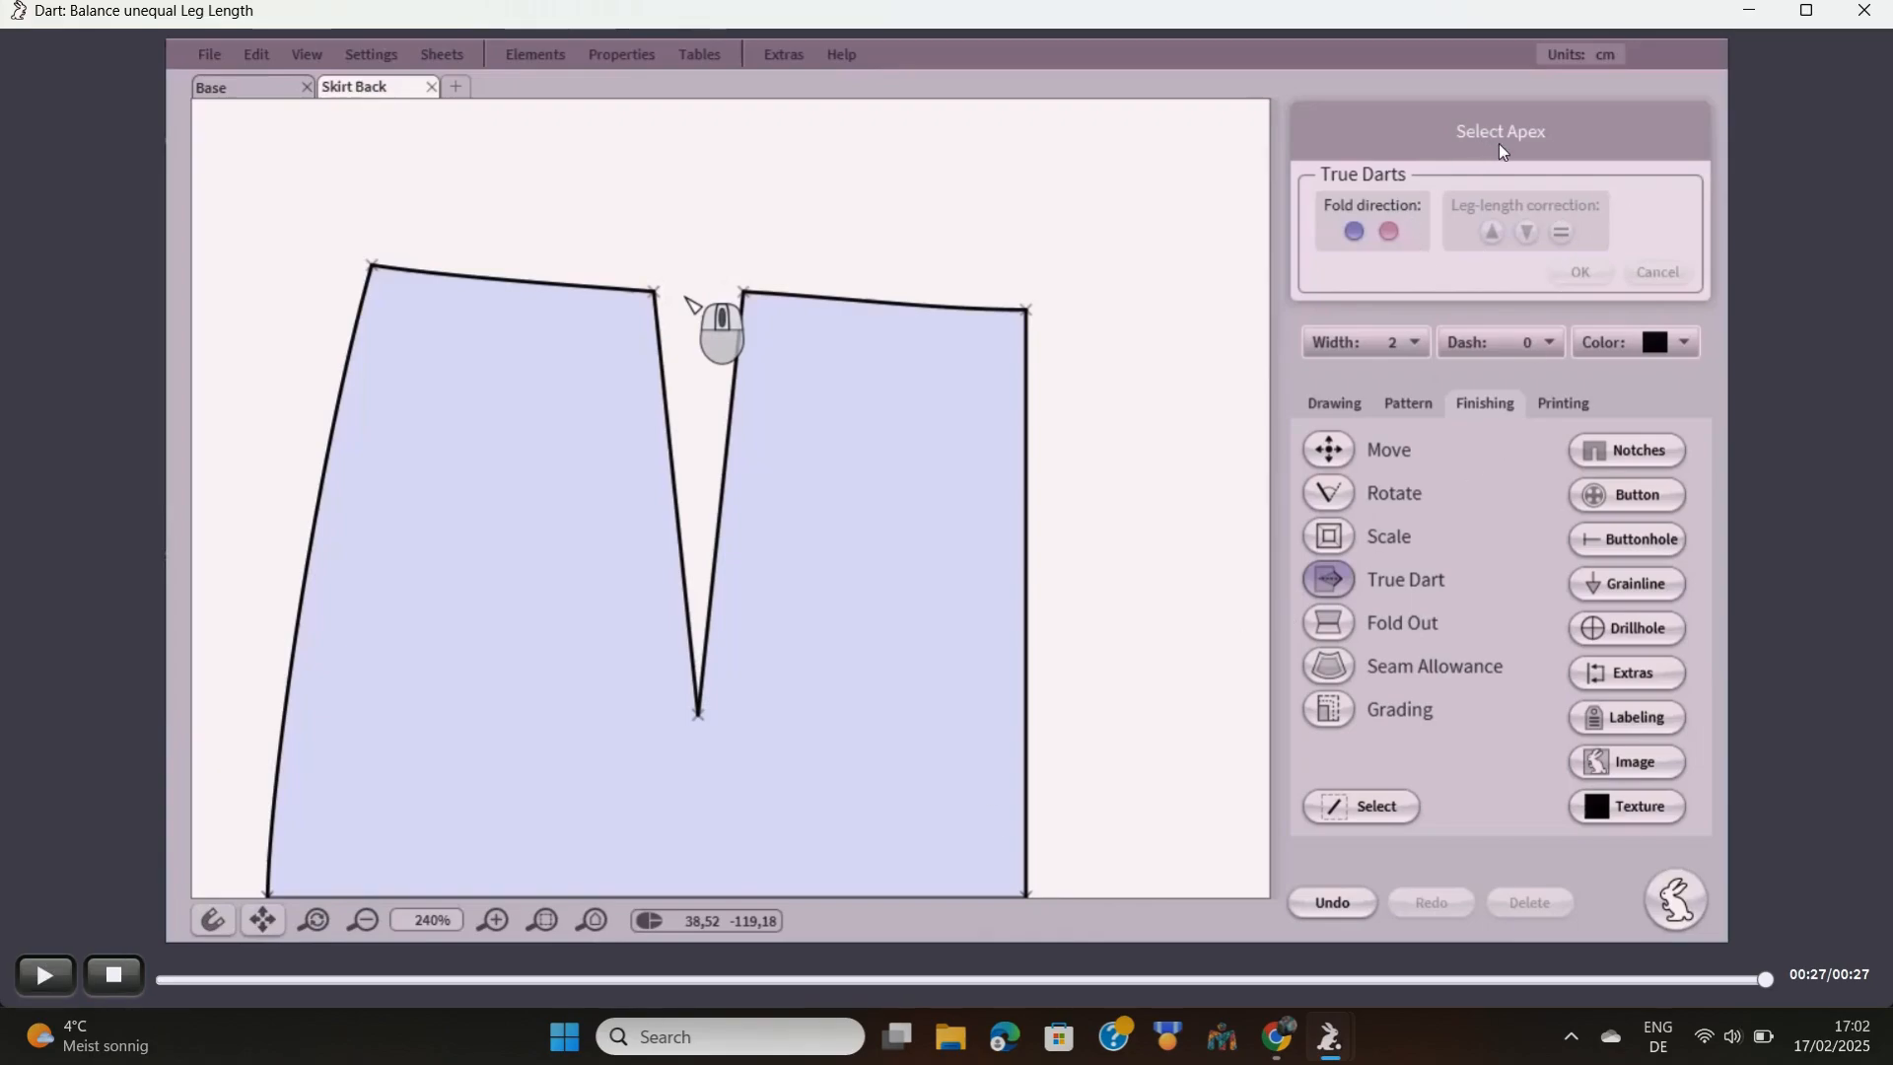
{"action": "left_click", "coordinate": [1863, 11]}
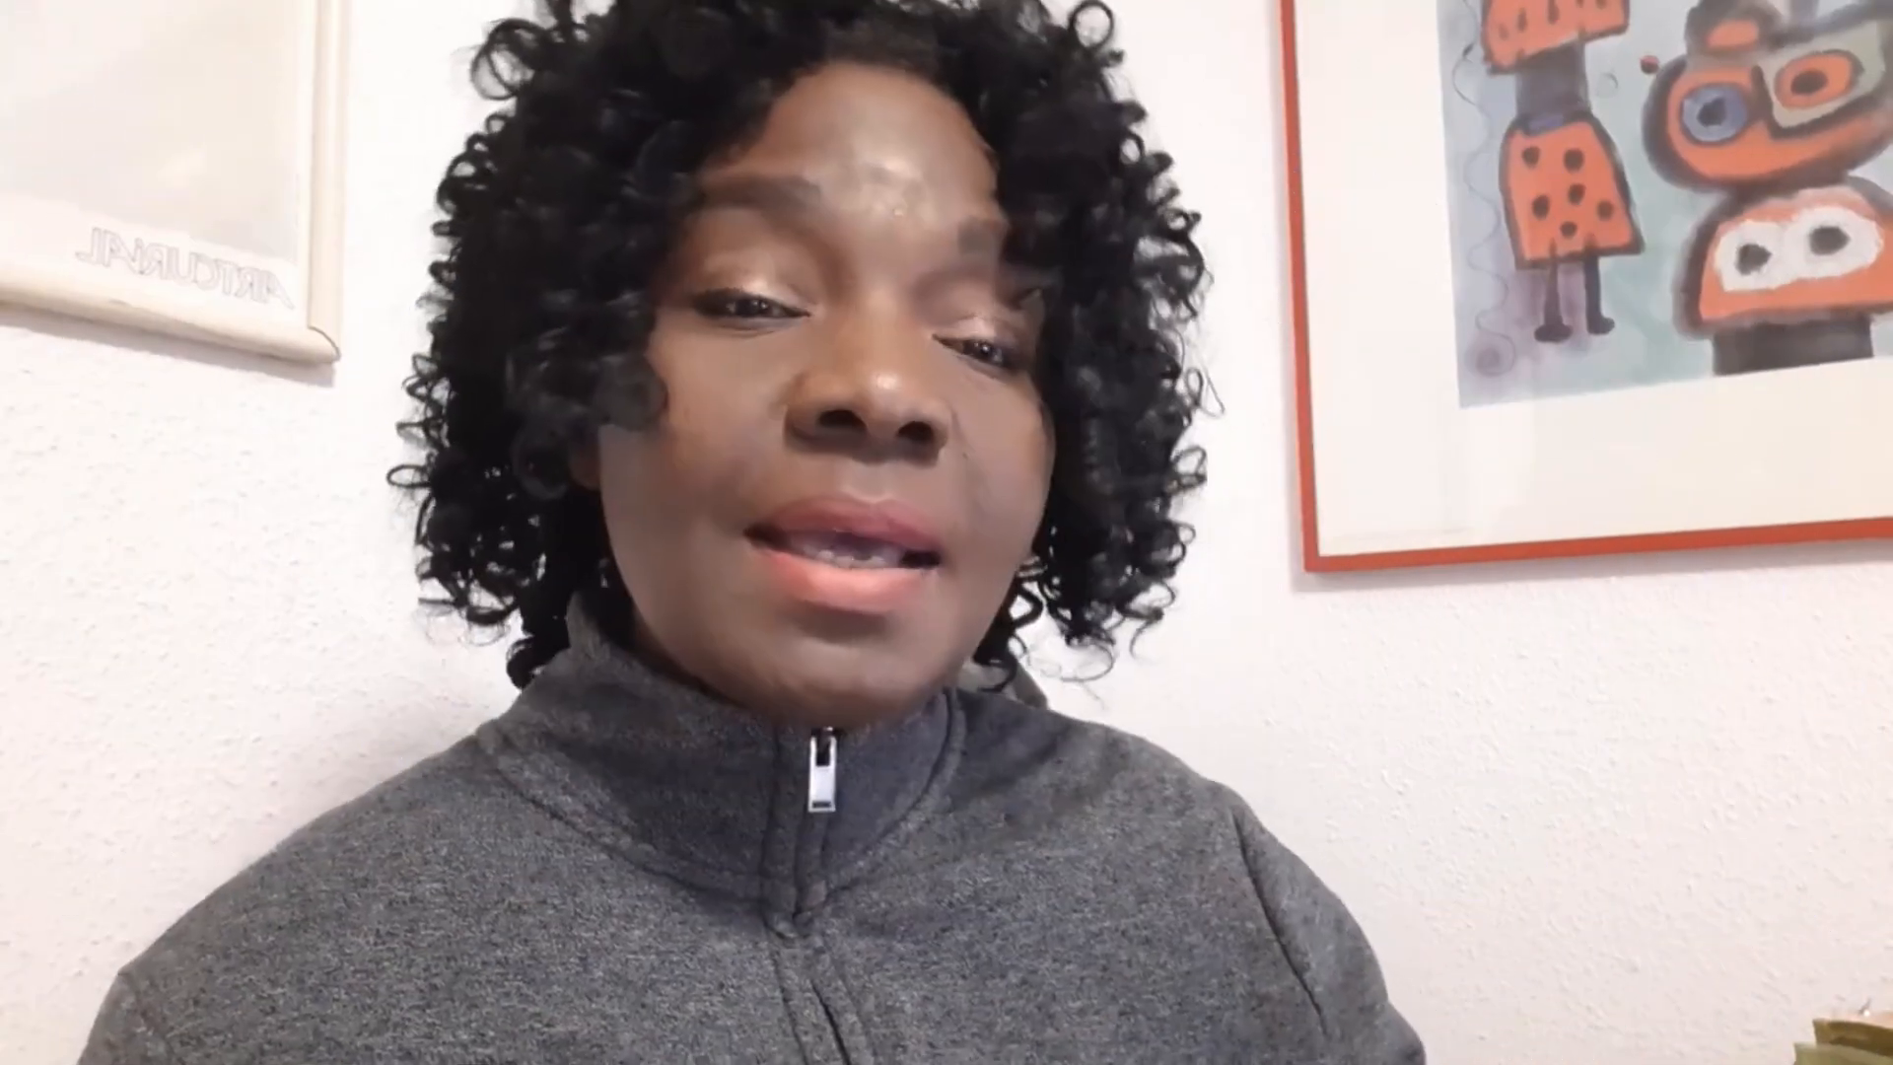